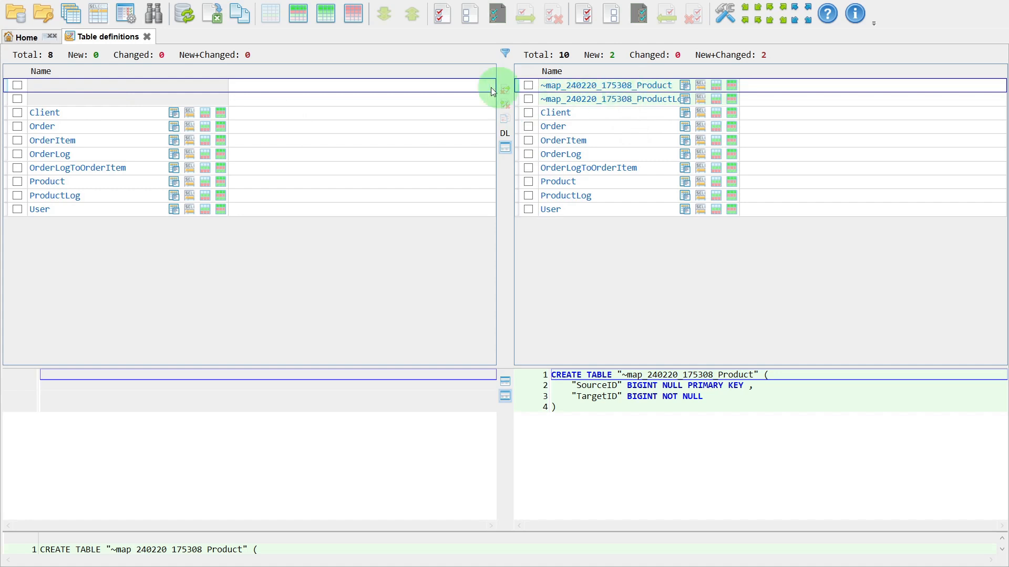
# Compare the Client data between both databases, filtering to new and changed rows and back to all, and open the User data comparison
pyautogui.click(204, 113)
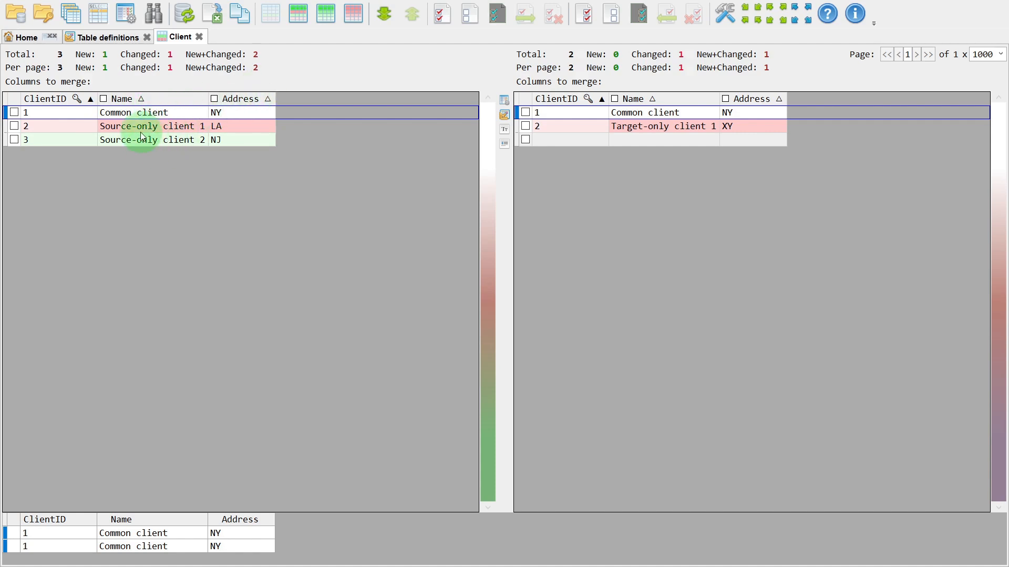
pyautogui.click(298, 19)
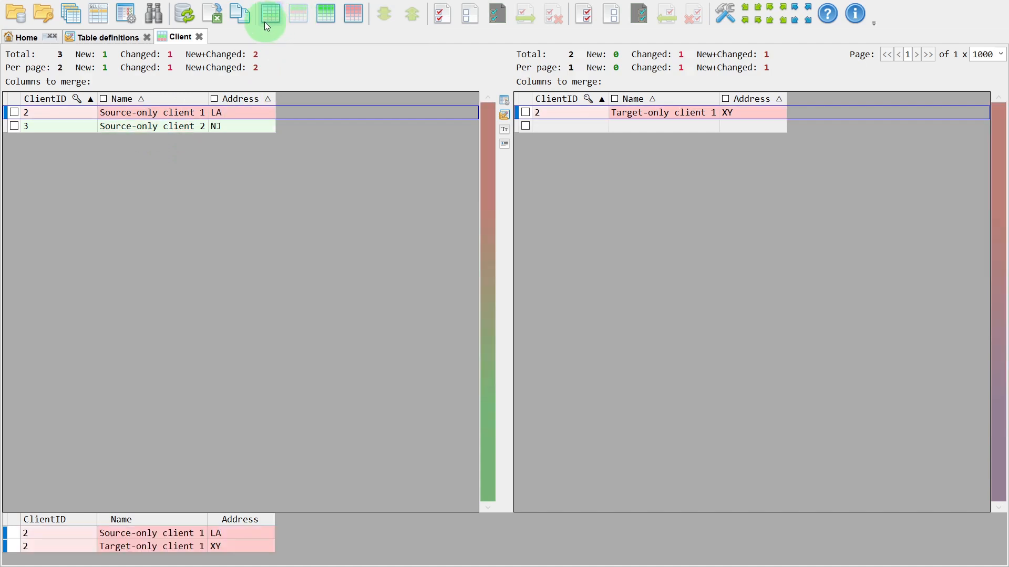
pyautogui.click(266, 15)
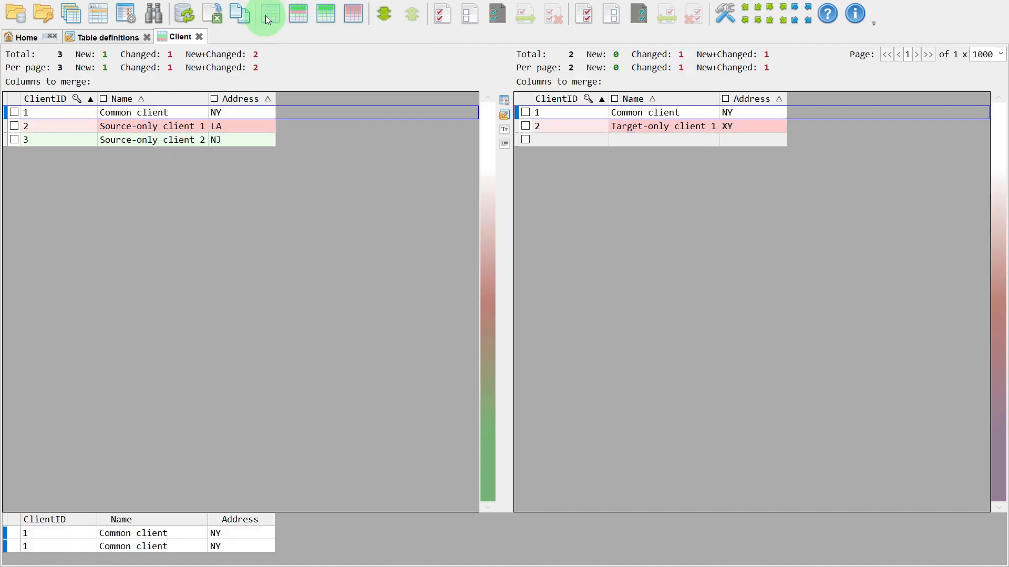
pyautogui.click(127, 38)
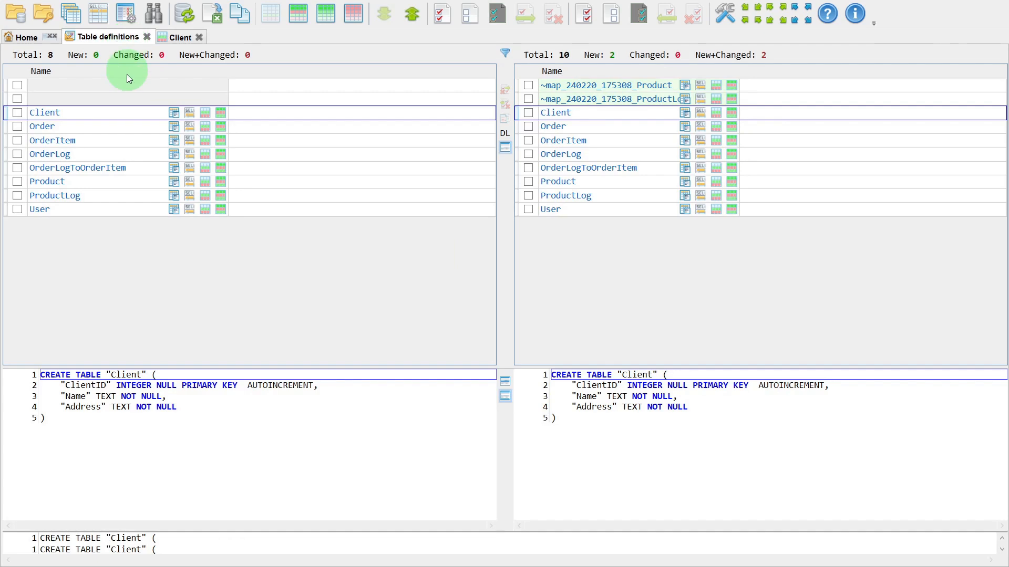
pyautogui.click(205, 208)
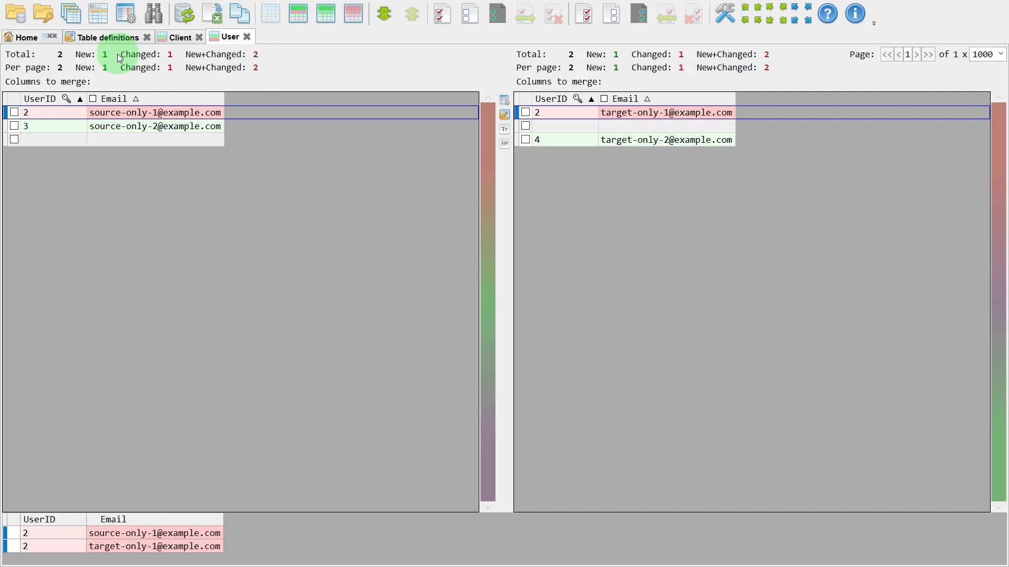
# Set up a batch merge of the Client and User tables into the target database using Id-Remap Merge for new and changed rows
pyautogui.click(71, 13)
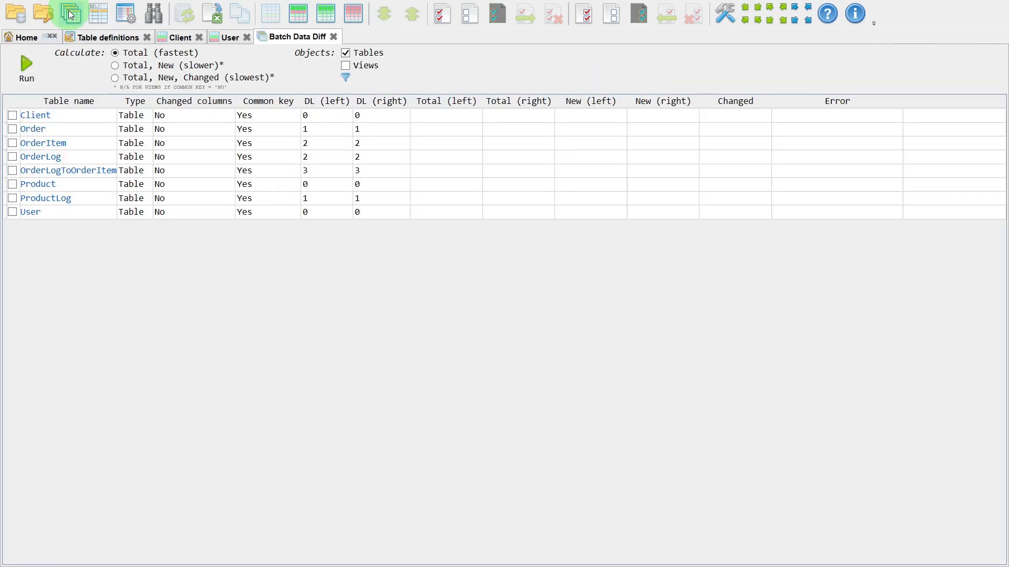
pyautogui.click(13, 116)
pyautogui.click(12, 212)
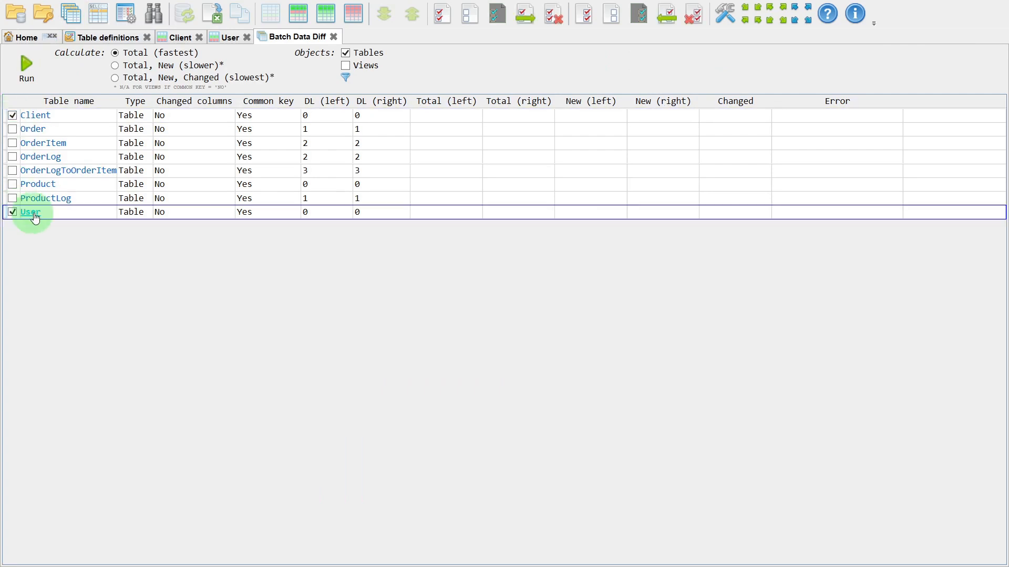
pyautogui.click(529, 23)
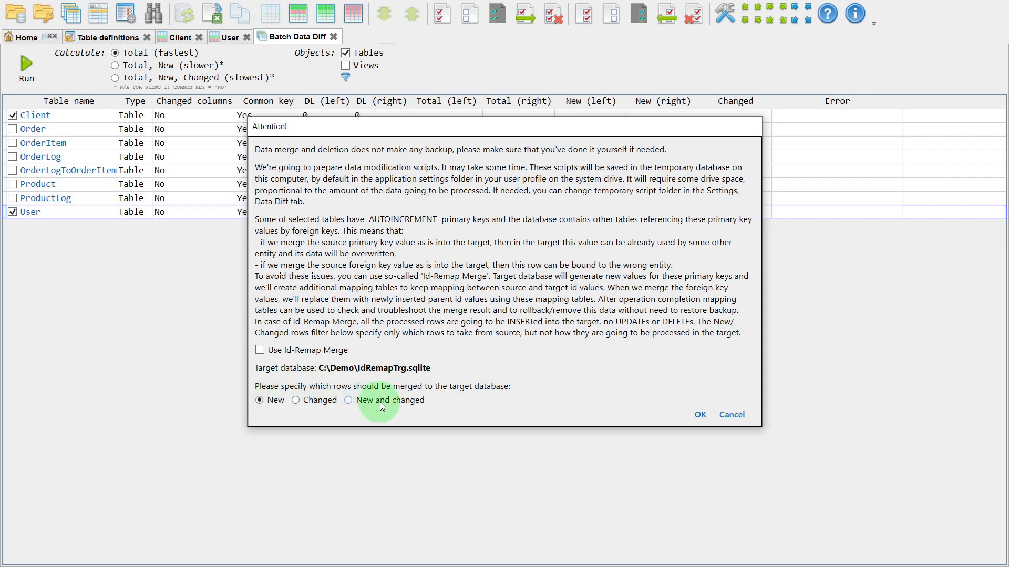
pyautogui.click(297, 354)
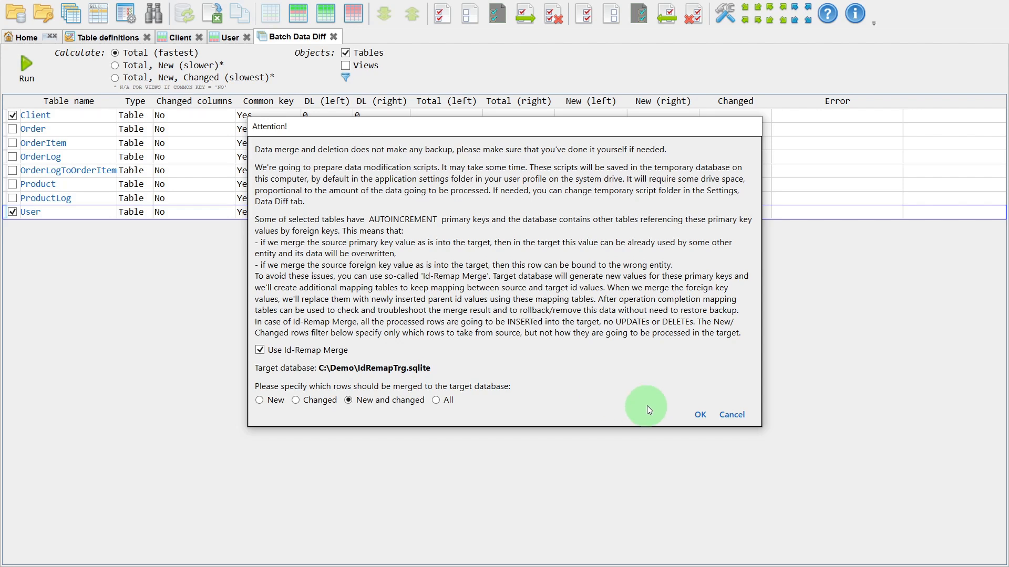
pyautogui.click(692, 415)
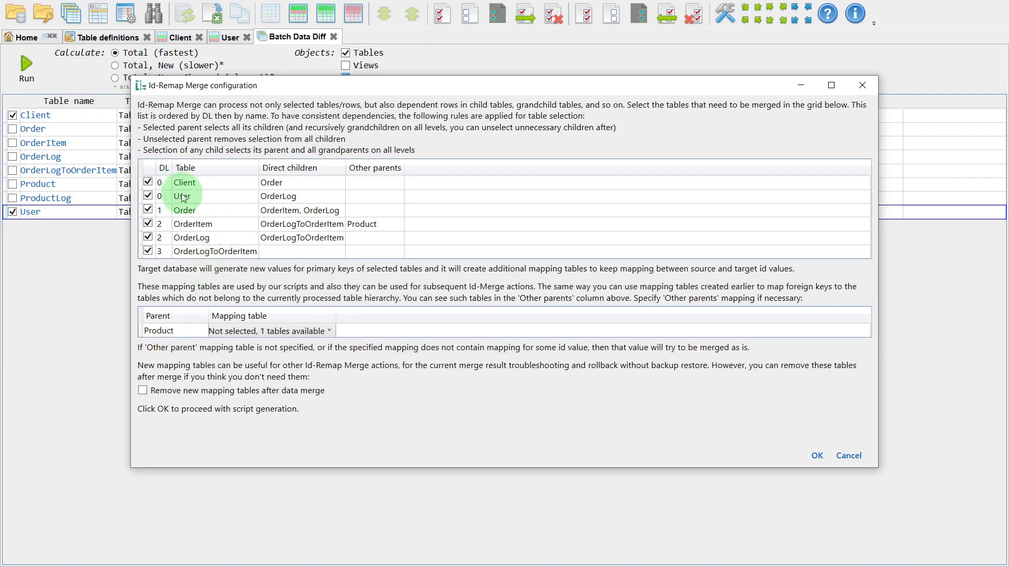
# Exclude Order and its child tables from the Id-Remap Merge and generate the merge script
pyautogui.click(147, 210)
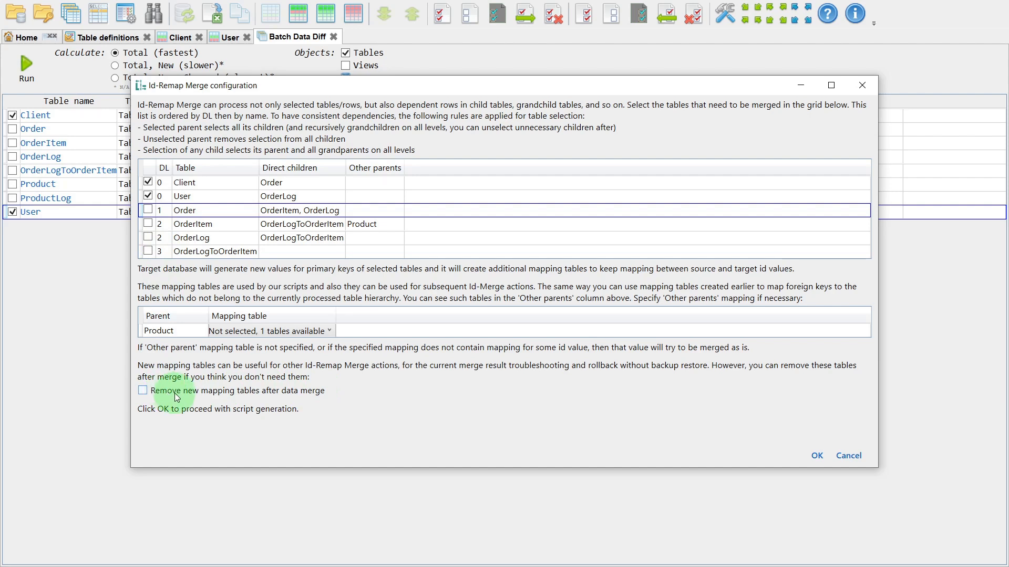
pyautogui.click(816, 456)
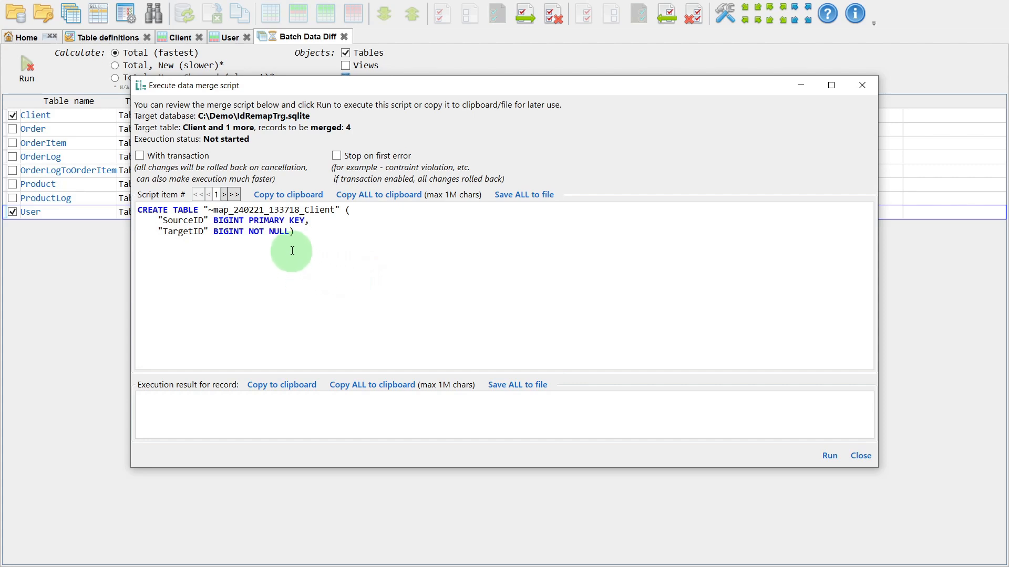
# Review script items 2 through 6, execute the Client and User merge script, and close it
pyautogui.click(224, 196)
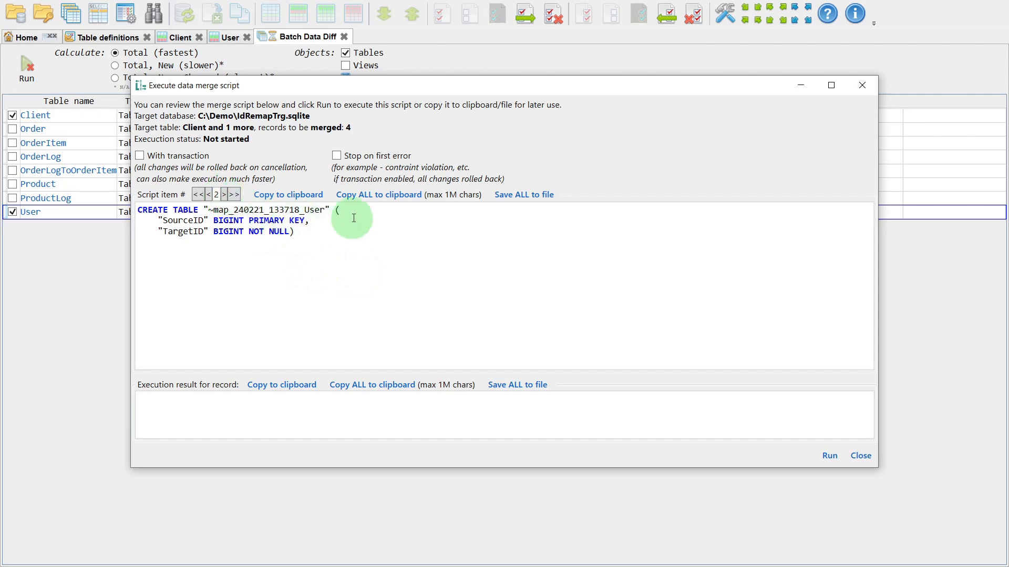
pyautogui.click(225, 196)
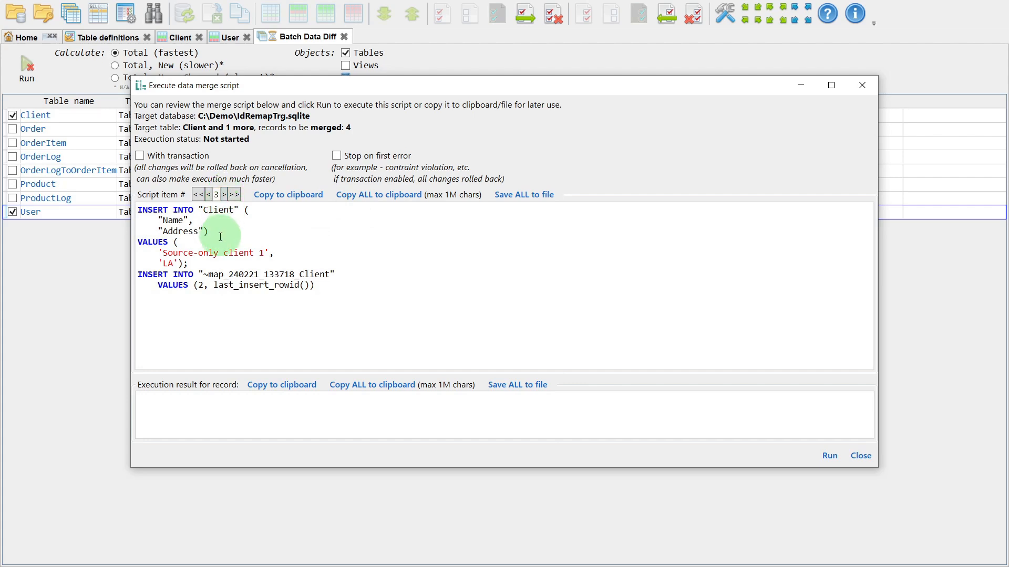
pyautogui.click(224, 197)
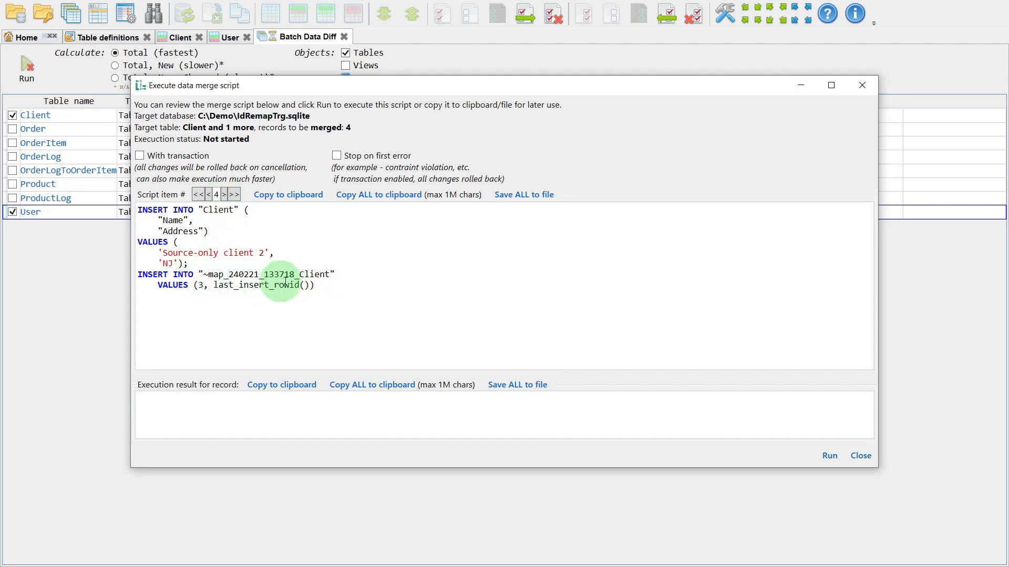
pyautogui.click(226, 195)
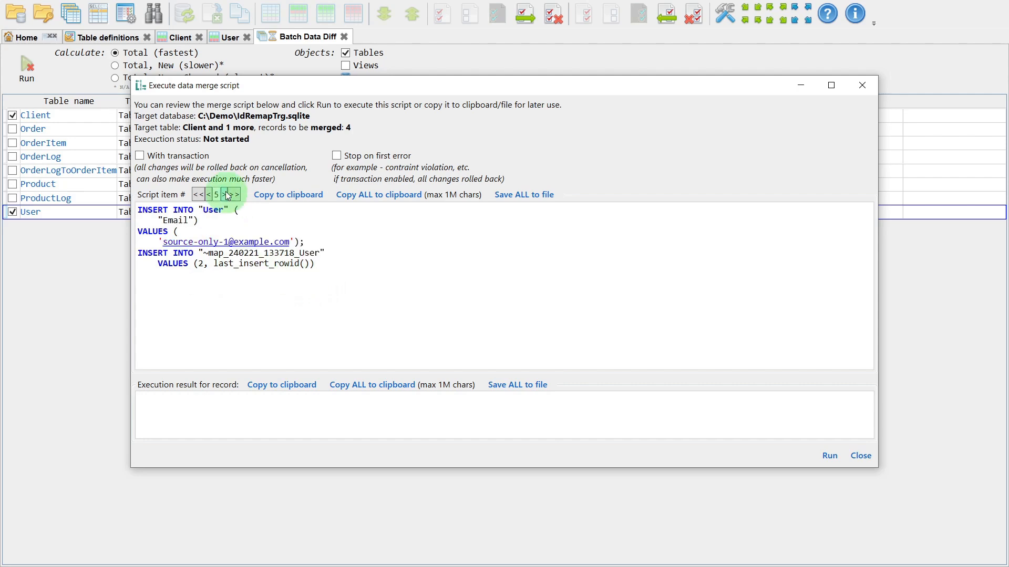
pyautogui.click(227, 195)
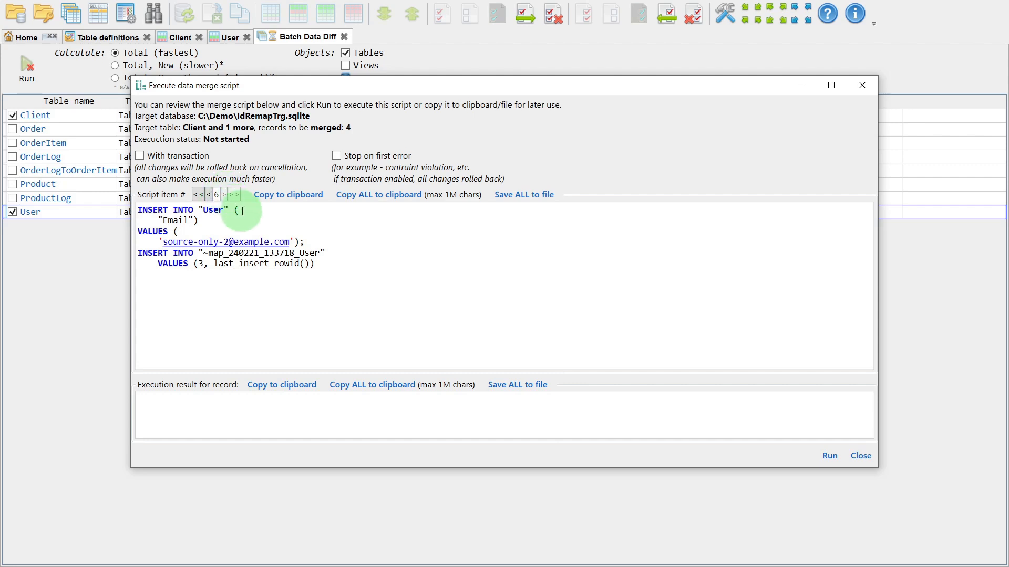
pyautogui.click(829, 456)
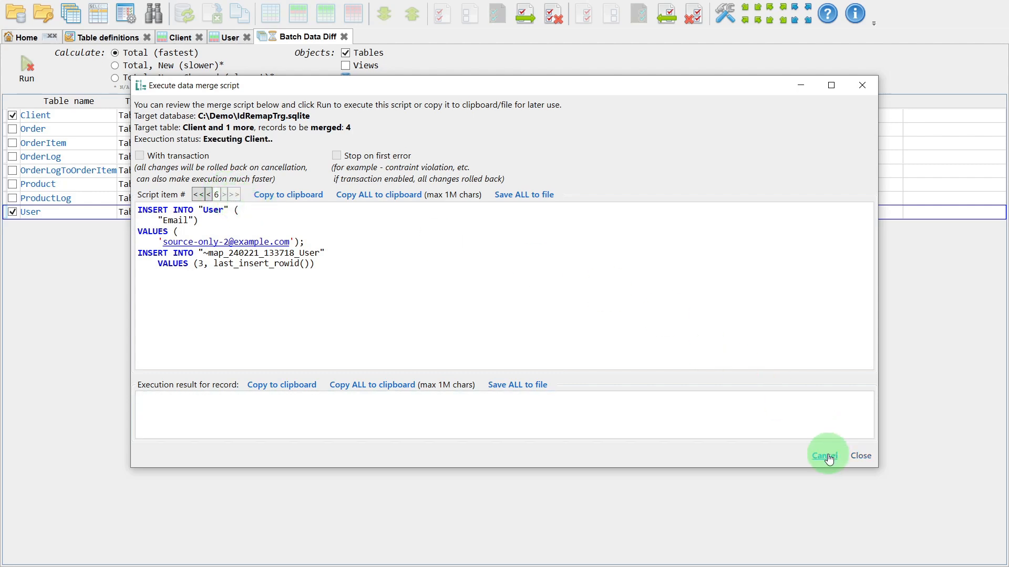
pyautogui.click(860, 456)
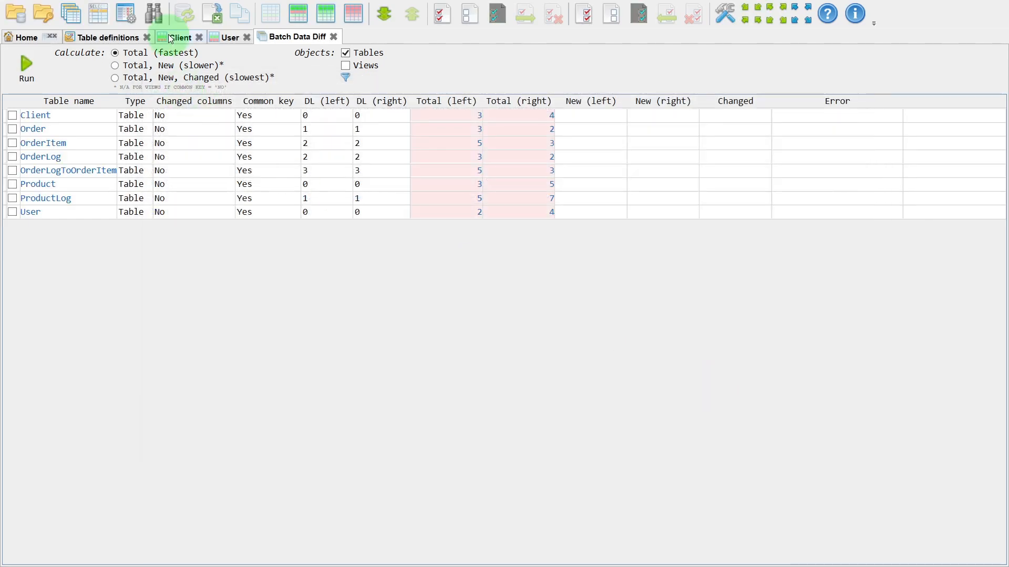
# Refresh the Client and User data comparisons to check the merged target rows, closing each one
pyautogui.click(176, 38)
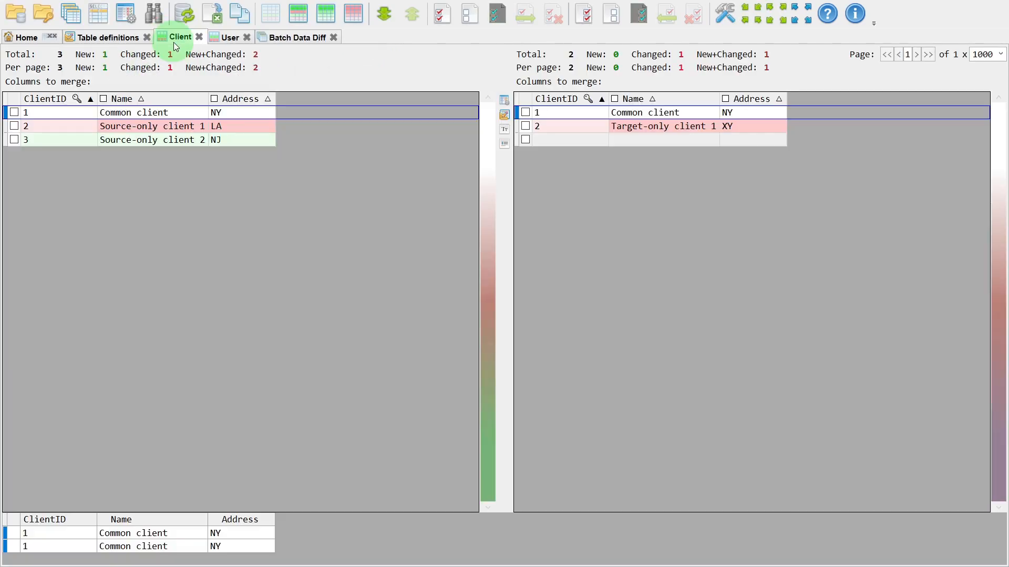
pyautogui.click(182, 14)
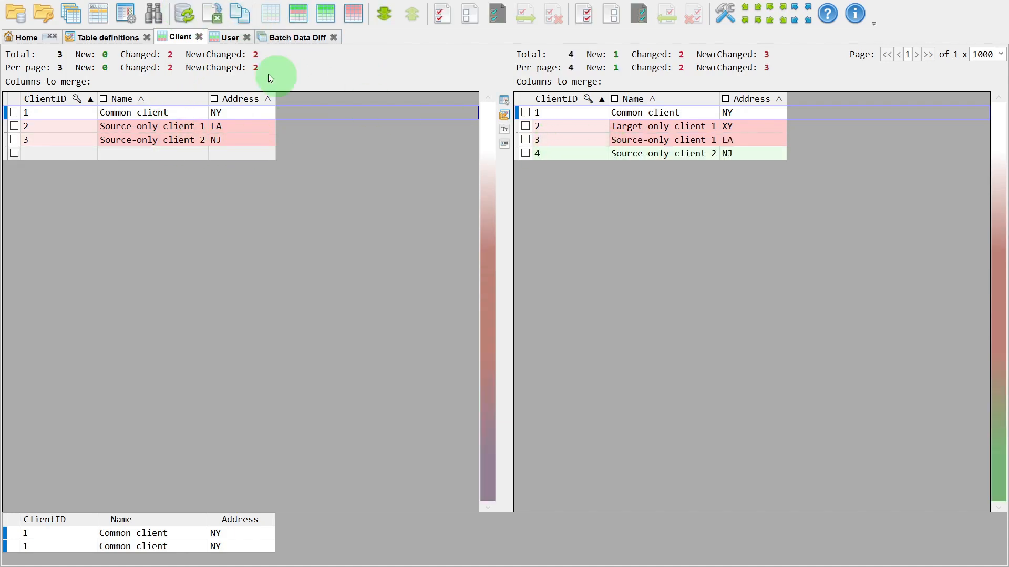
pyautogui.click(199, 37)
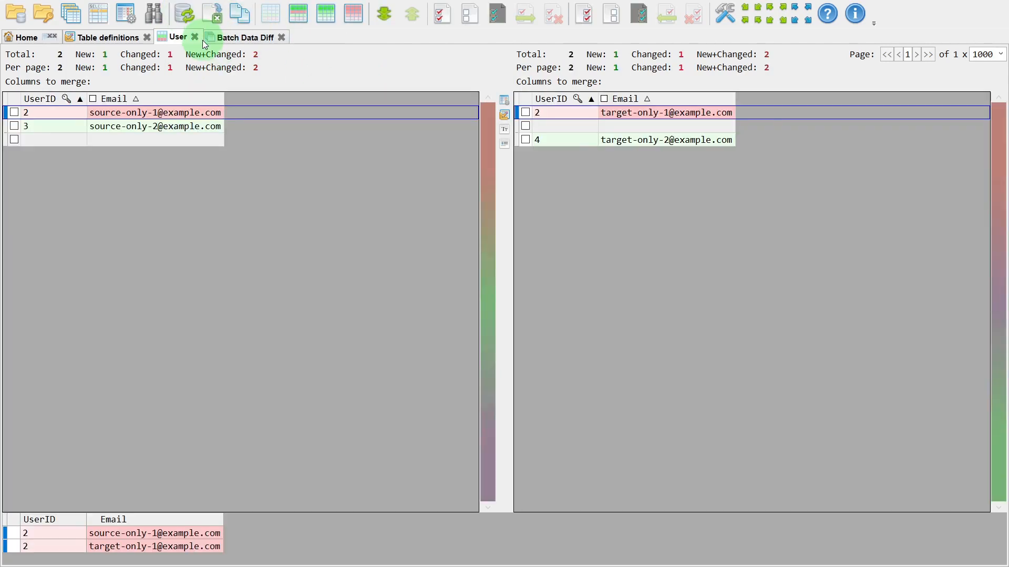
pyautogui.click(183, 18)
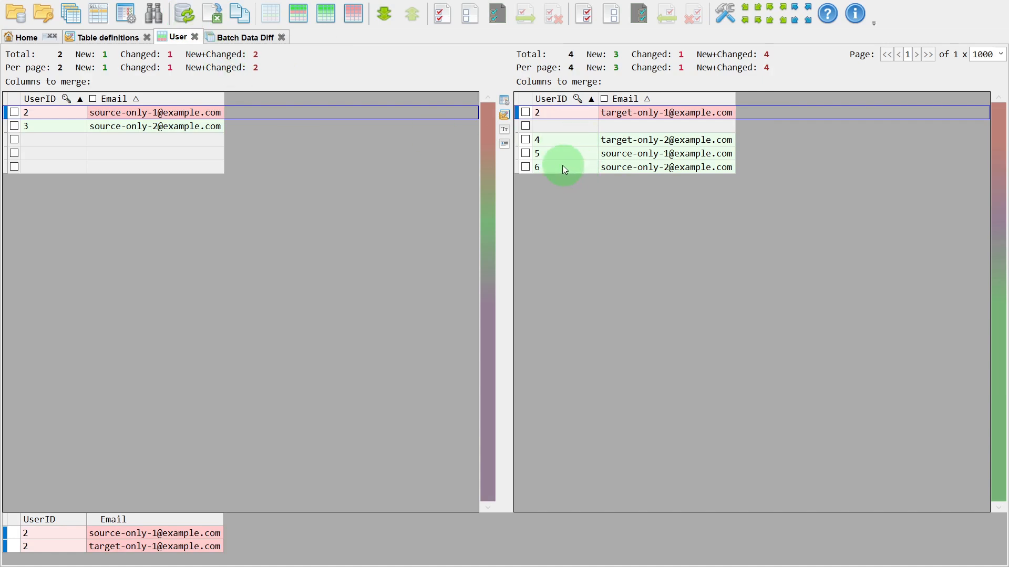
pyautogui.click(193, 38)
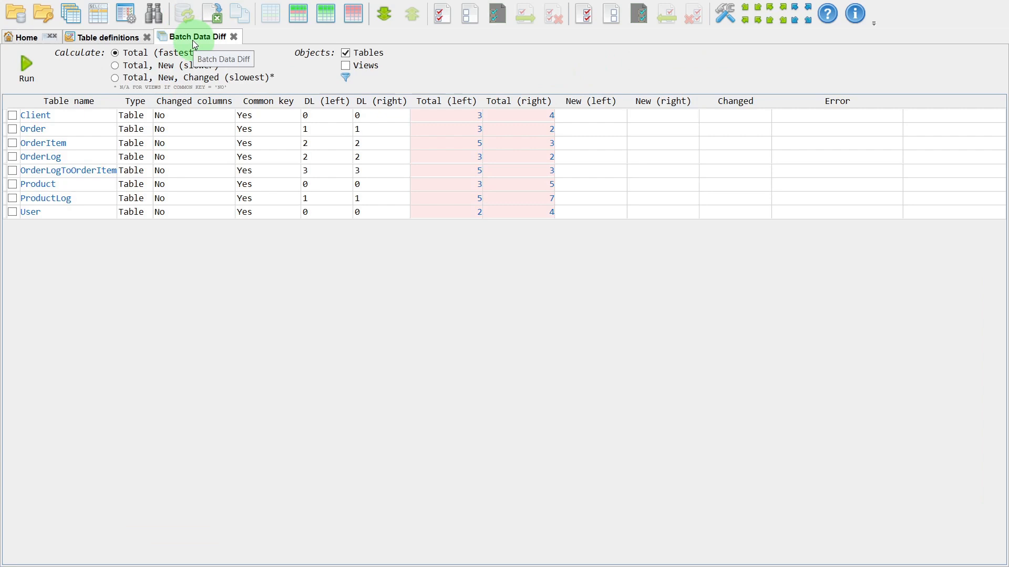
# Examine the source-to-target ID pairs in the new Client mapping table of the target database, and close it
pyautogui.click(129, 34)
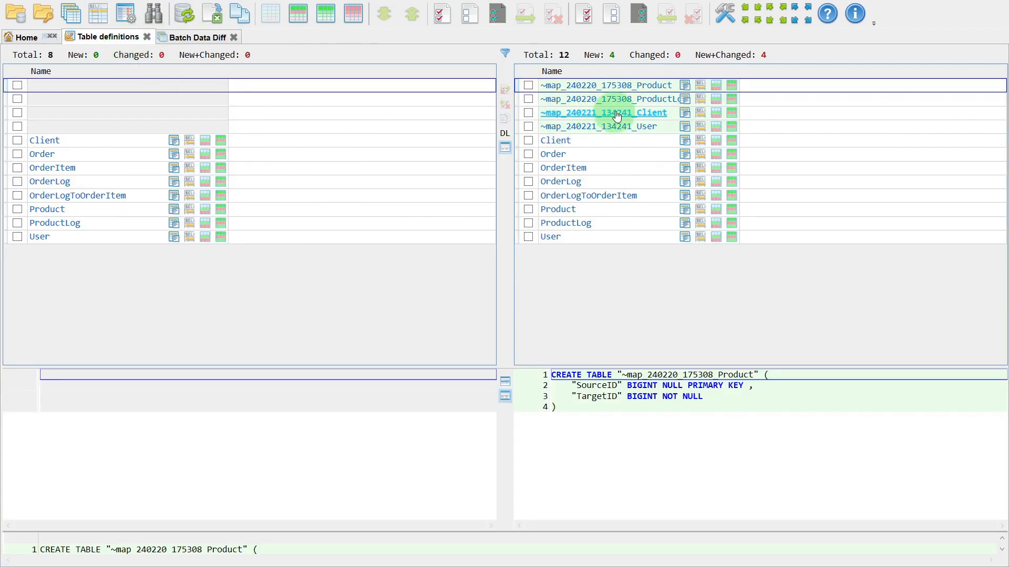
pyautogui.click(715, 115)
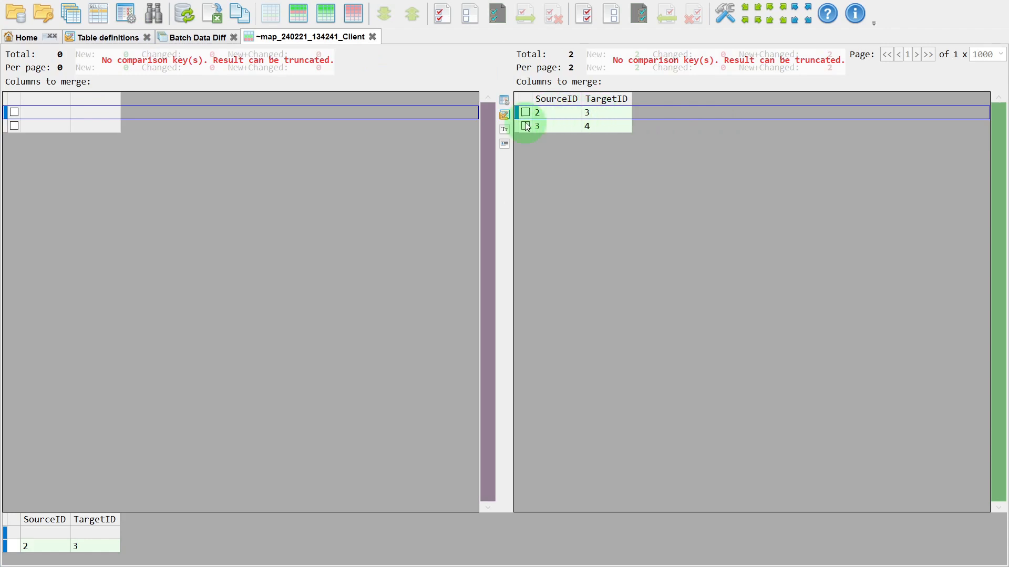
pyautogui.click(372, 37)
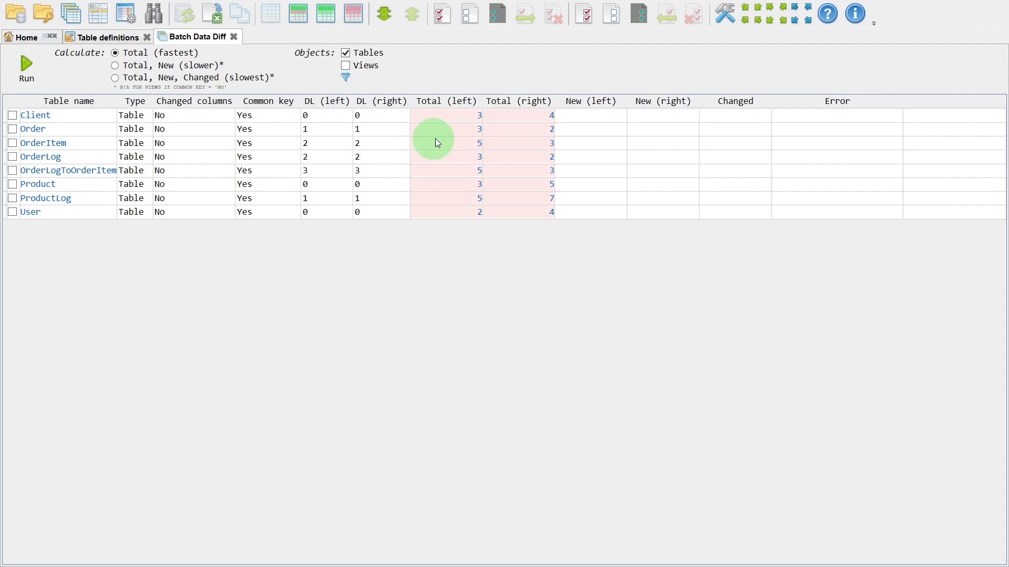
# View the data comparisons of the Order, OrderItem, OrderLog and OrderLogToOrderItem tables from the batch data diff
pyautogui.click(481, 135)
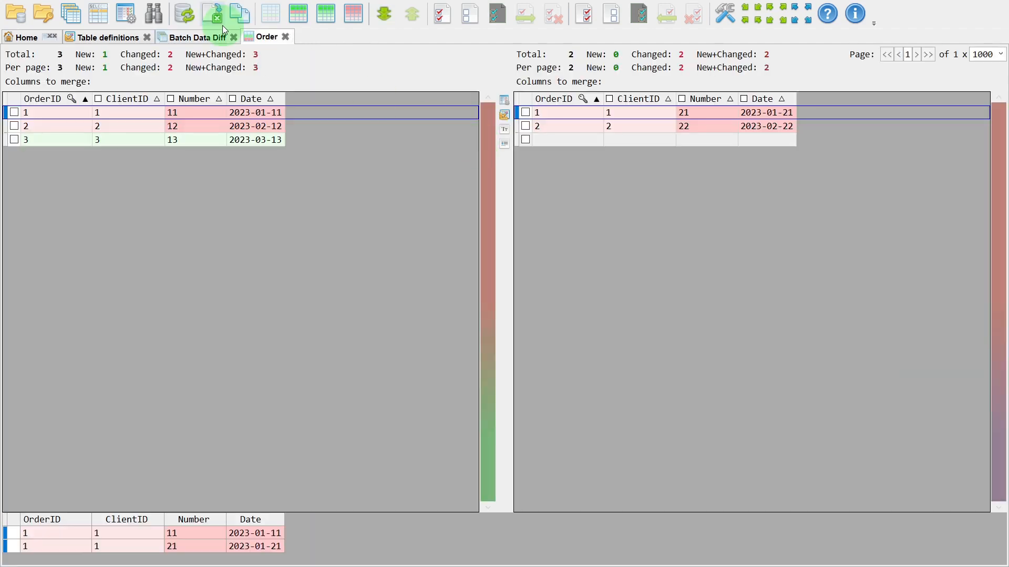
pyautogui.click(215, 41)
pyautogui.click(479, 144)
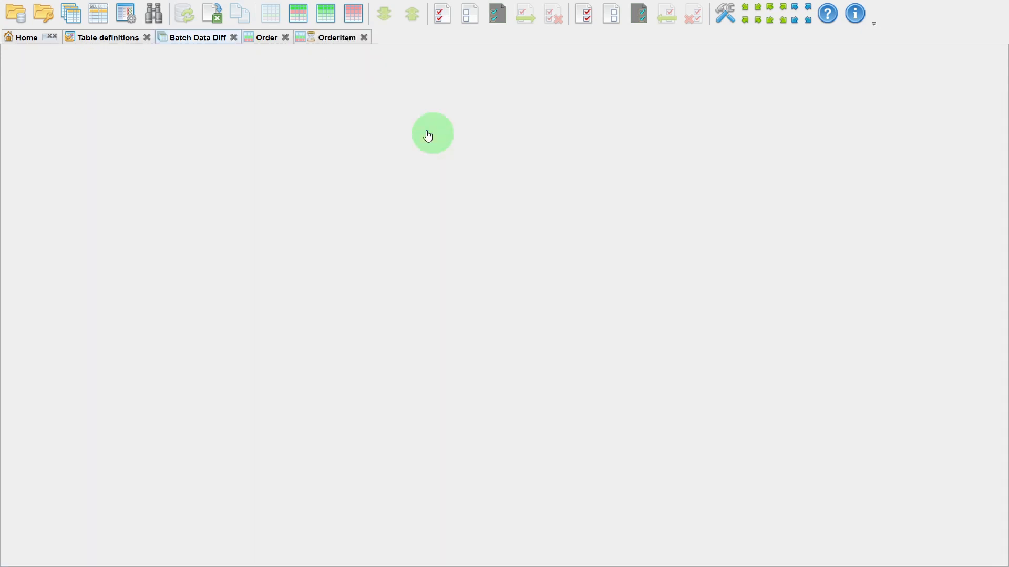
pyautogui.click(209, 40)
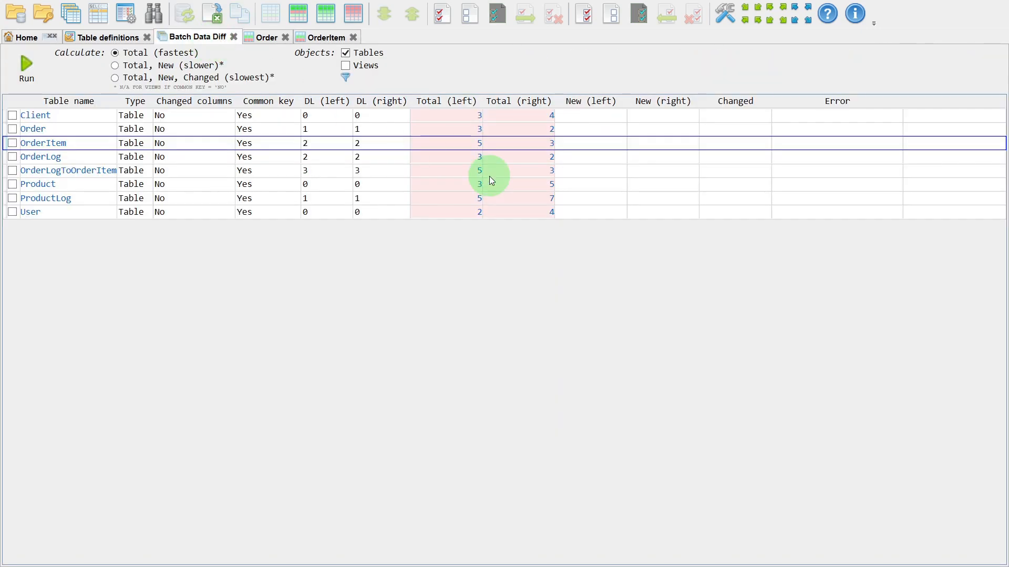
pyautogui.click(479, 157)
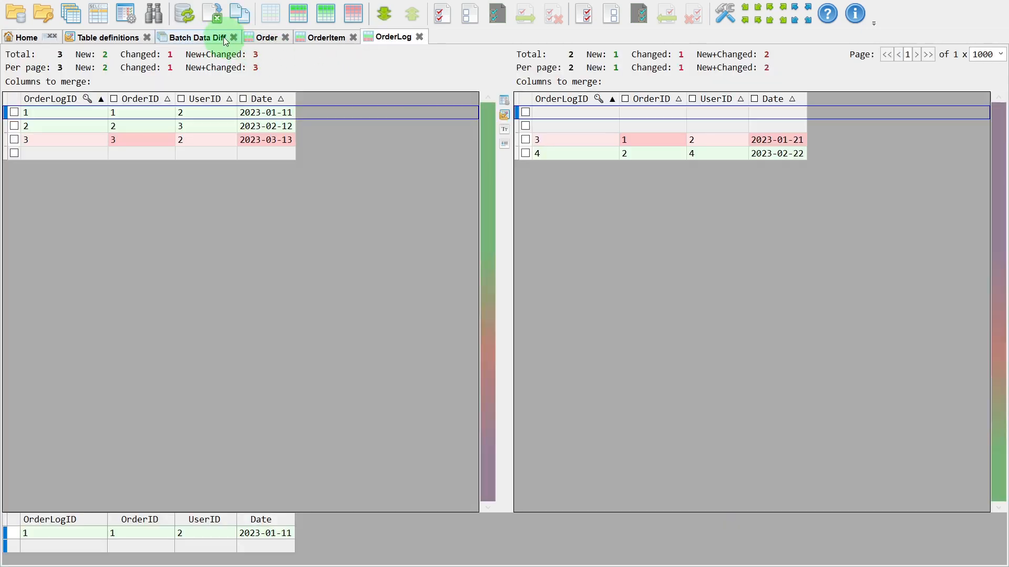
pyautogui.click(226, 41)
pyautogui.click(476, 169)
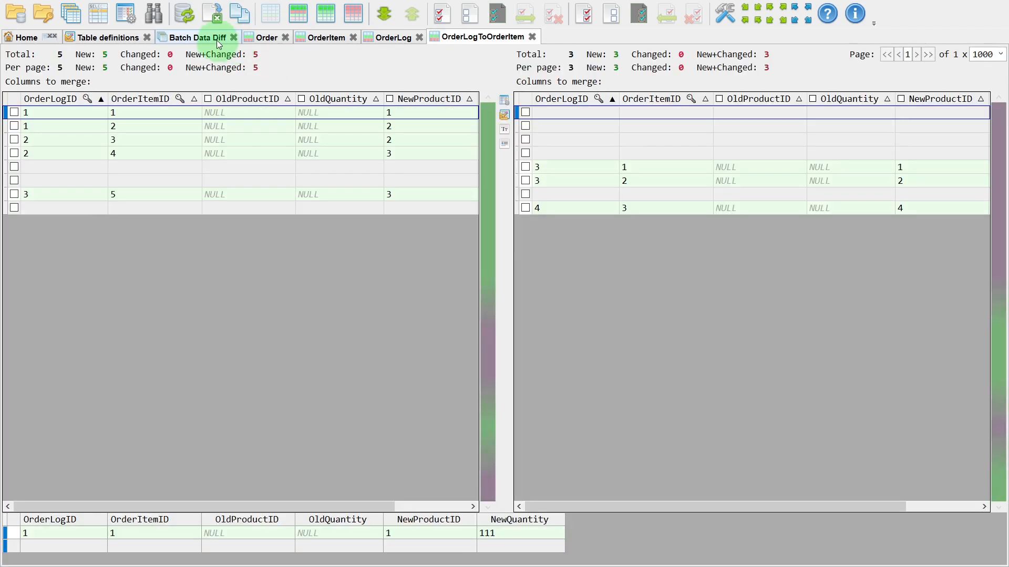
pyautogui.click(217, 39)
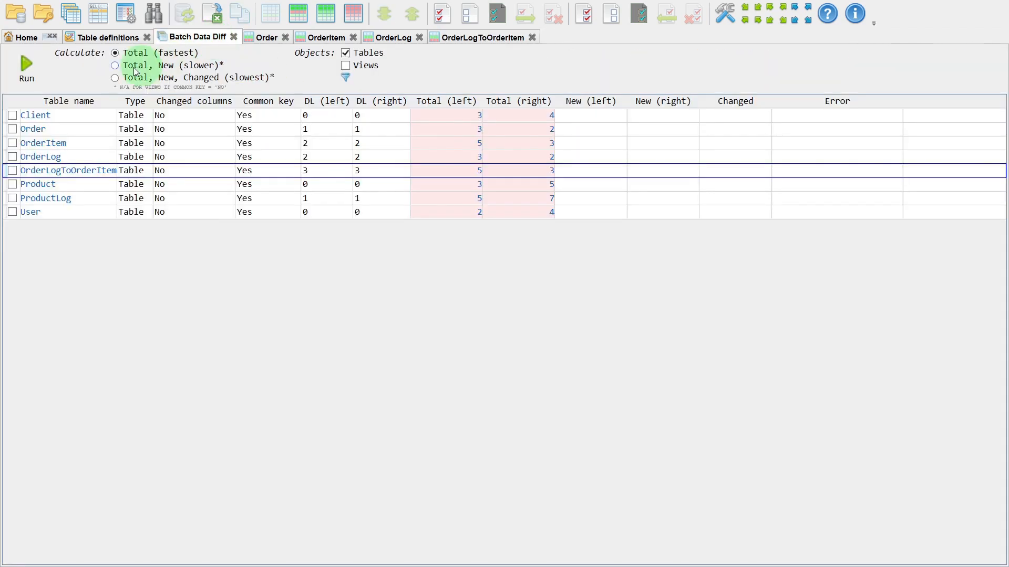
# Start merging all rows of only the Order table into the target database with Id-Remap Merge enabled
pyautogui.click(12, 128)
pyautogui.click(508, 25)
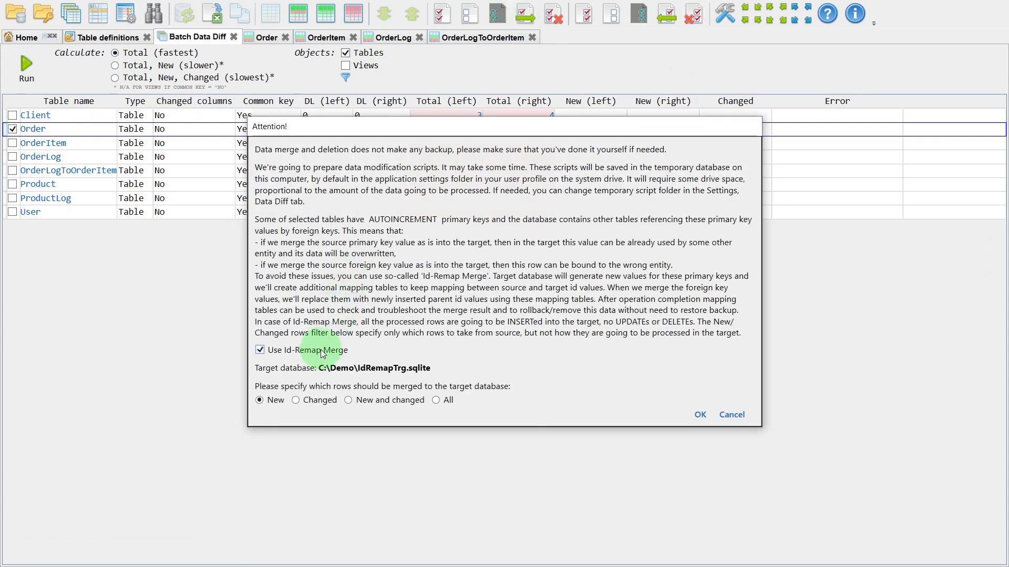
pyautogui.click(447, 400)
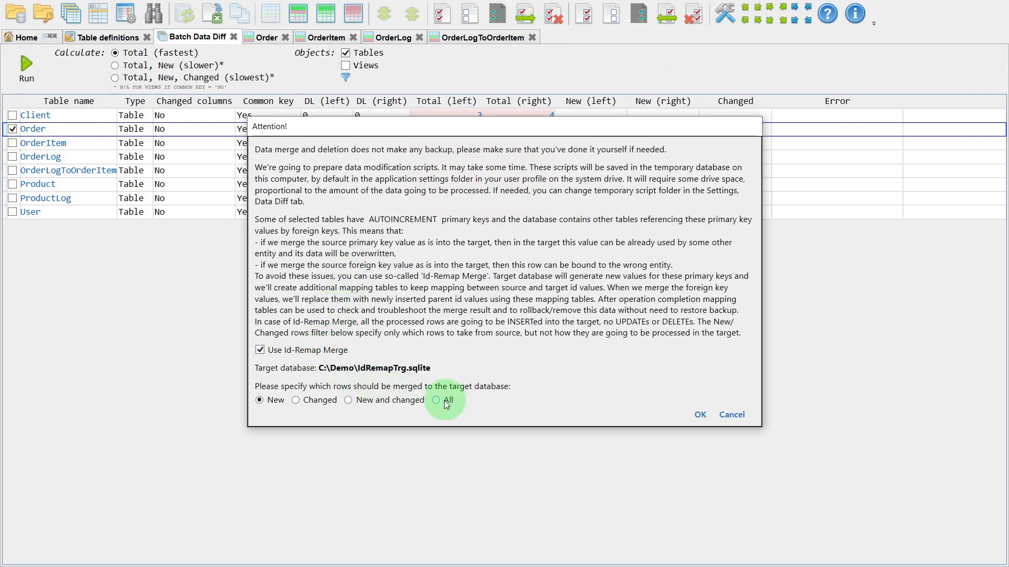
pyautogui.click(700, 416)
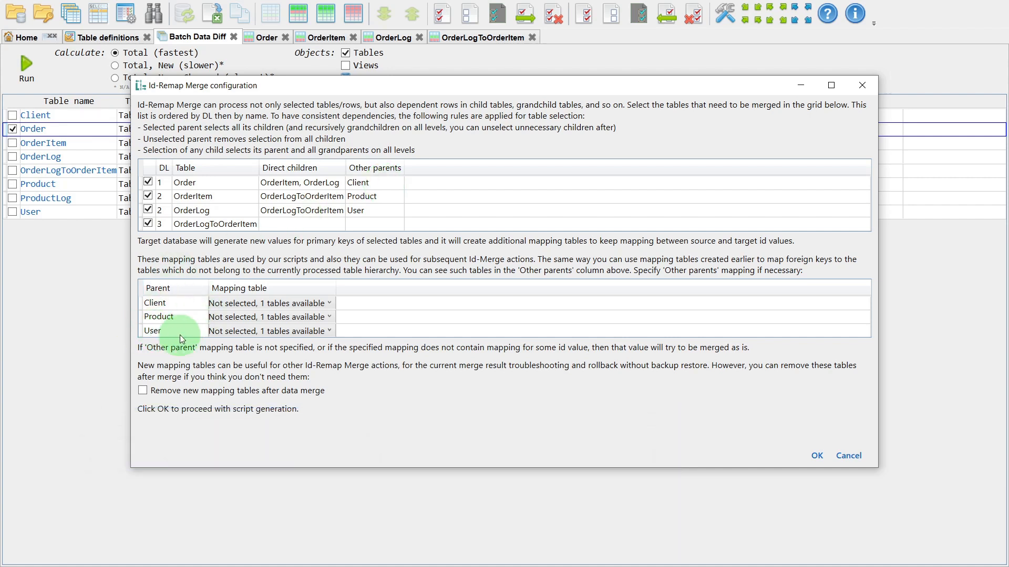
# Map the Client, Product and User parents to ~map_240221_134241_Client, ~map_240220_175308_Product and ~map_240221_134241_User, and generate the merge script
pyautogui.click(325, 306)
pyautogui.click(293, 336)
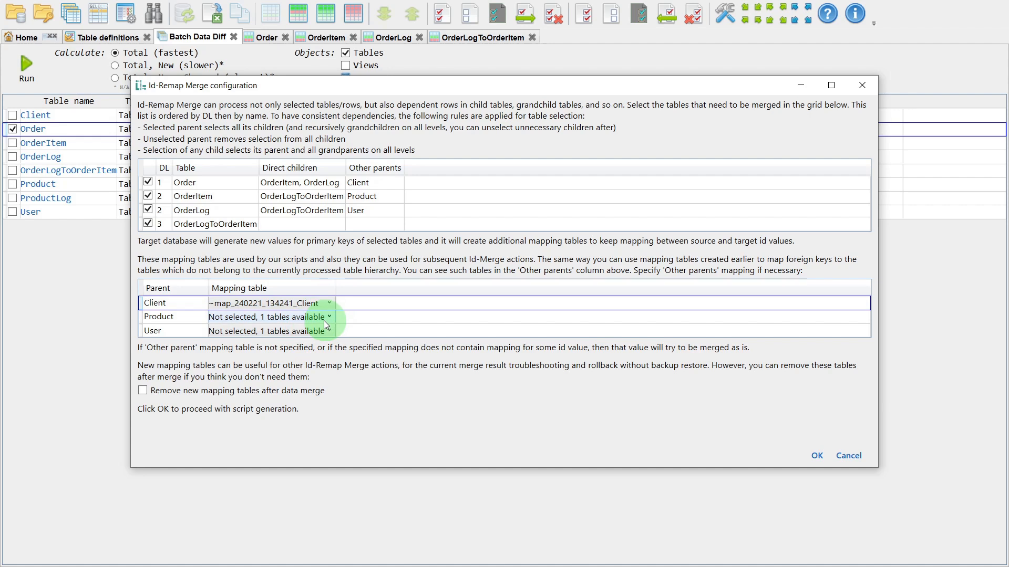
pyautogui.click(324, 320)
pyautogui.click(308, 343)
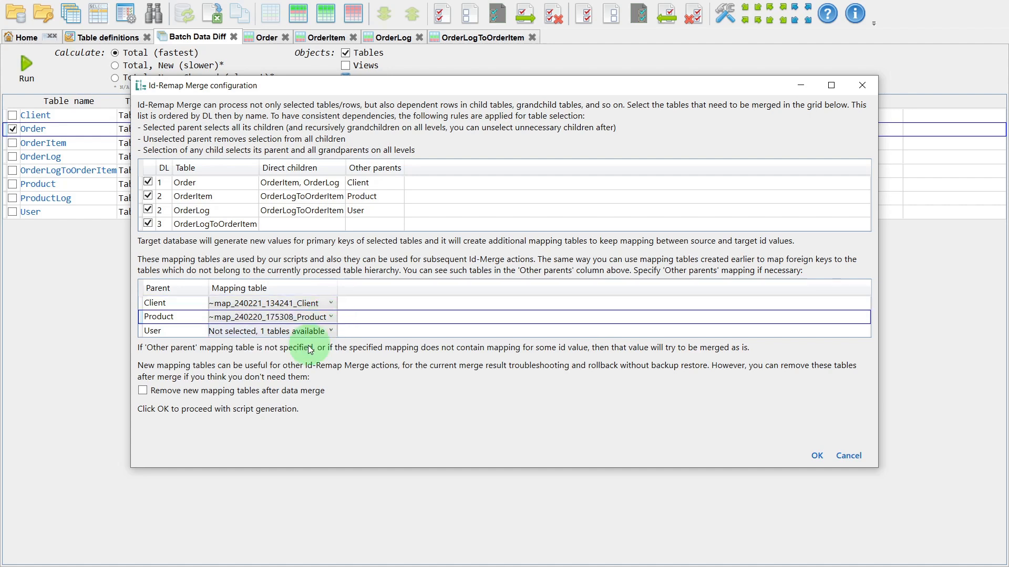
pyautogui.click(311, 333)
pyautogui.click(308, 359)
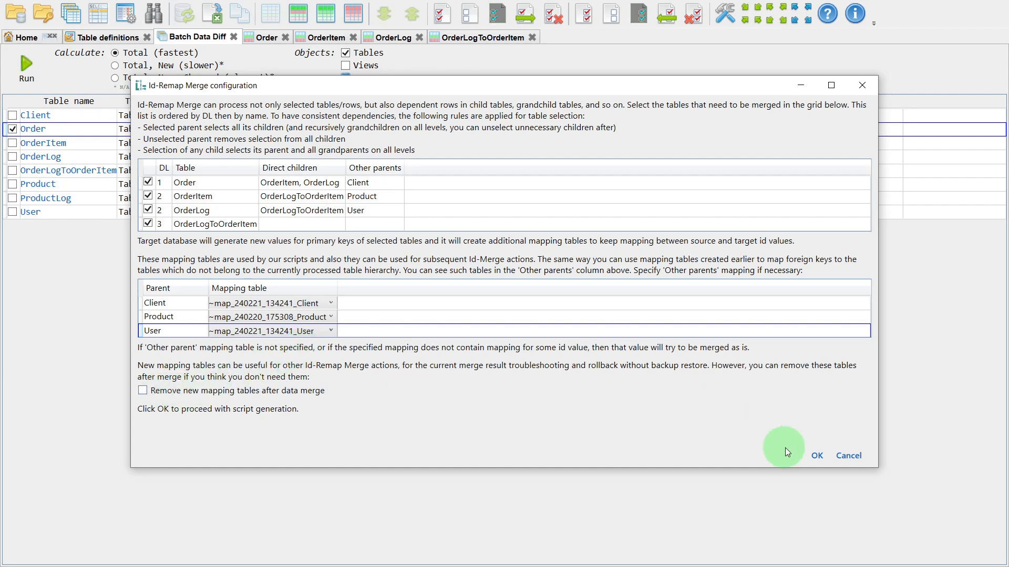
pyautogui.click(815, 459)
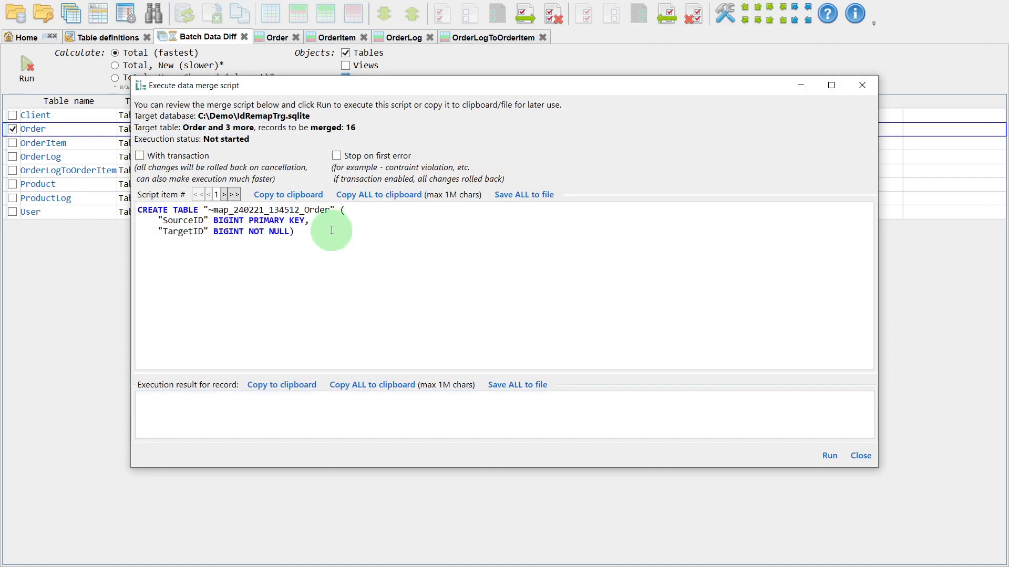
# Examine the script items that create the mapping tables and insert the Order and OrderItem rows, including the COALESCE parent ID lookup
pyautogui.click(223, 195)
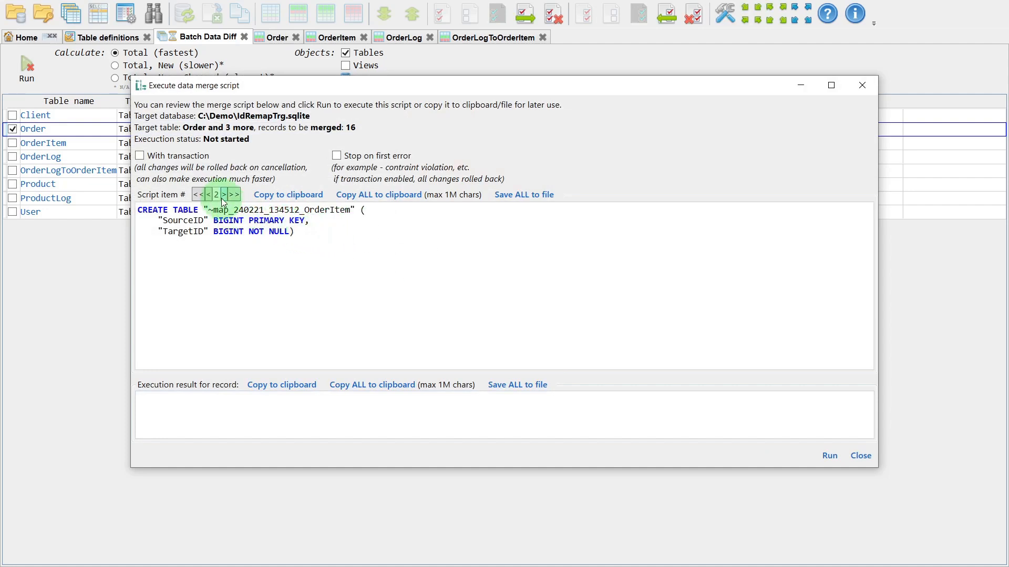
pyautogui.click(223, 196)
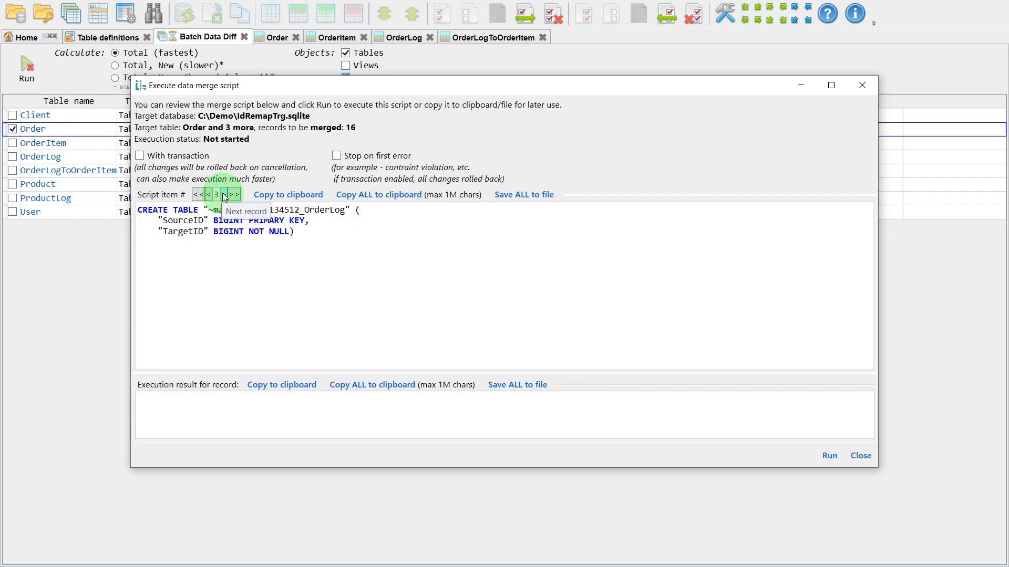
pyautogui.click(225, 194)
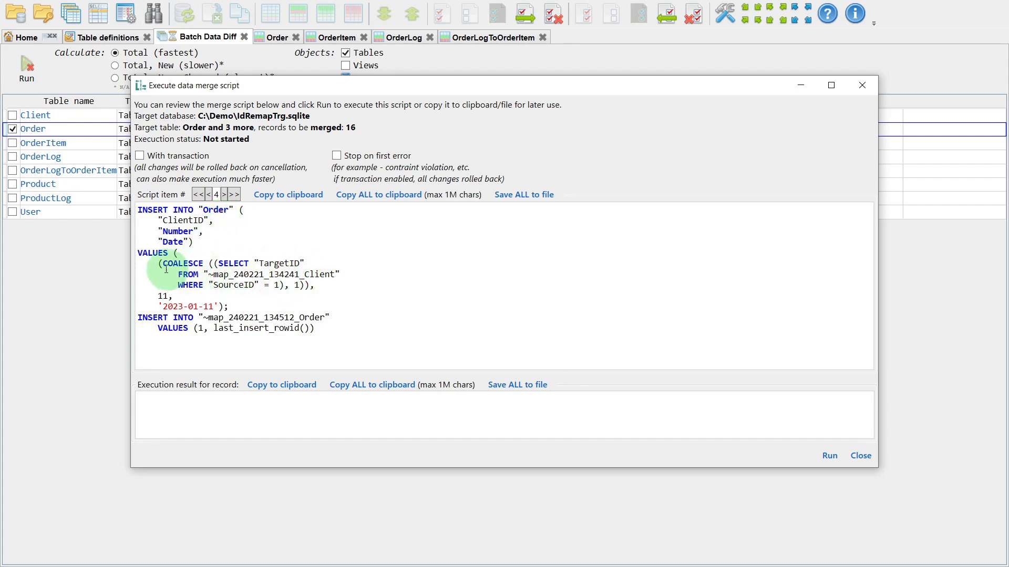
pyautogui.moveTo(158, 263); pyautogui.dragTo(211, 266)
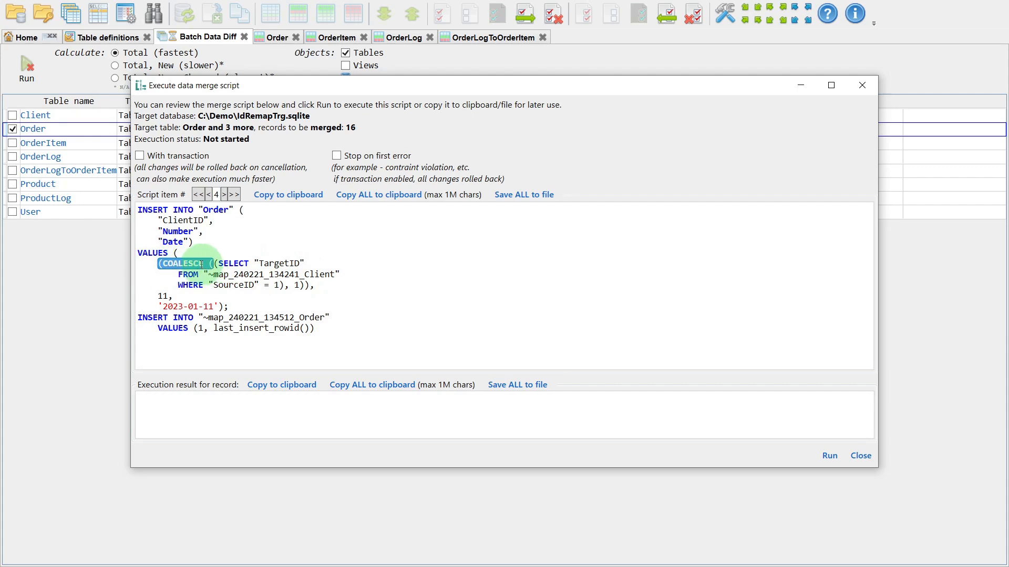
pyautogui.click(208, 272)
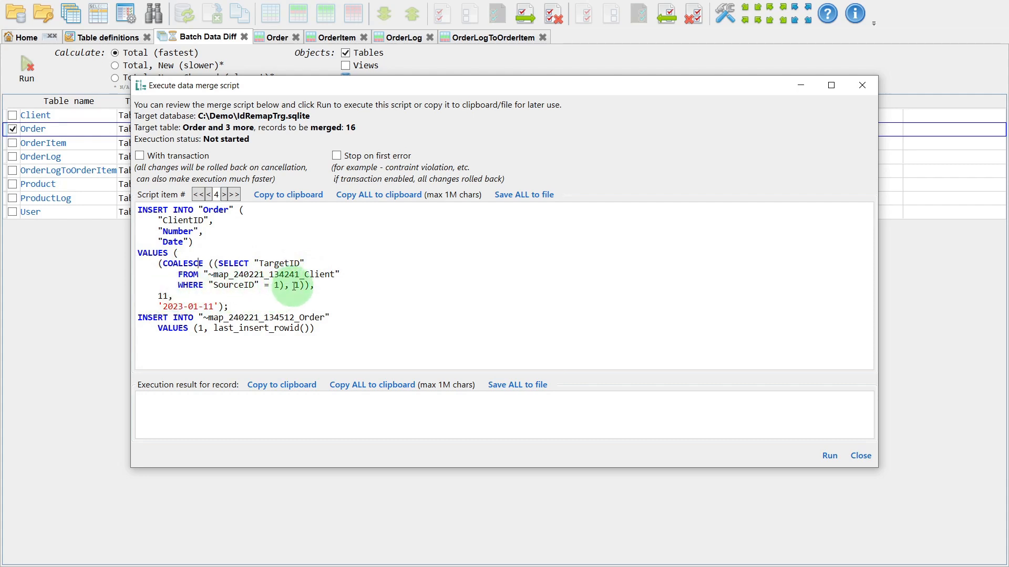
pyautogui.click(225, 195)
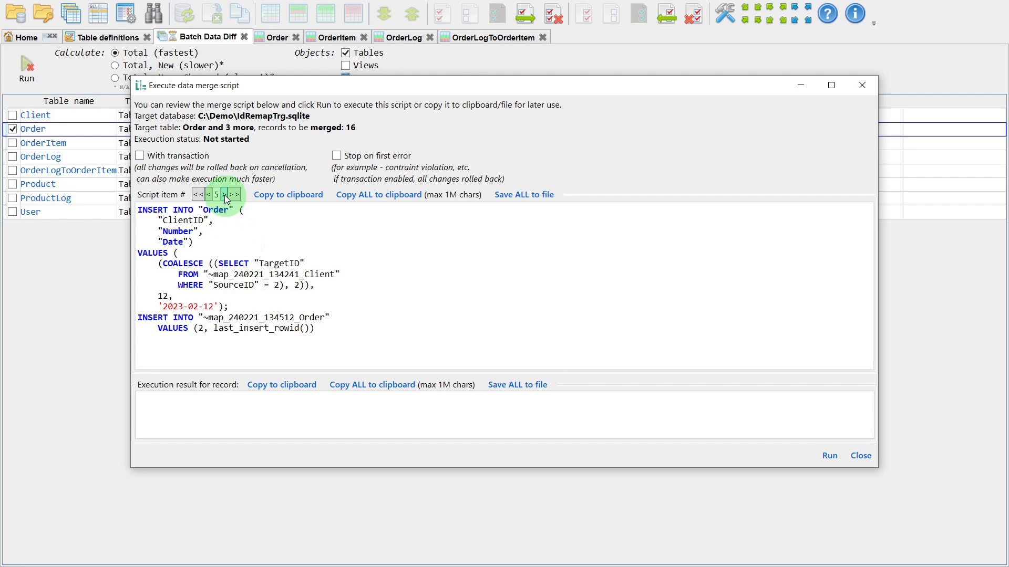
pyautogui.click(224, 195)
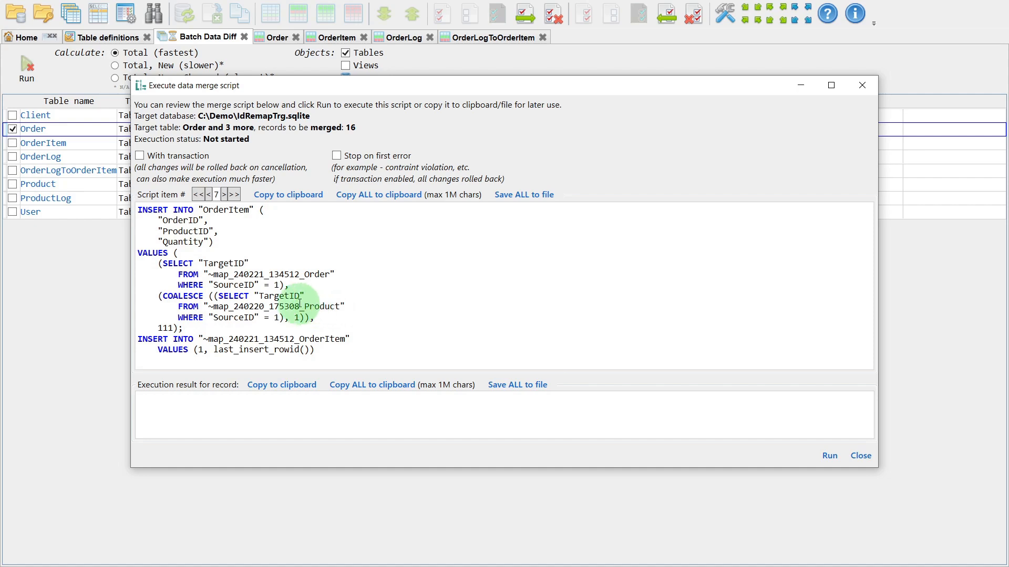
pyautogui.click(225, 195)
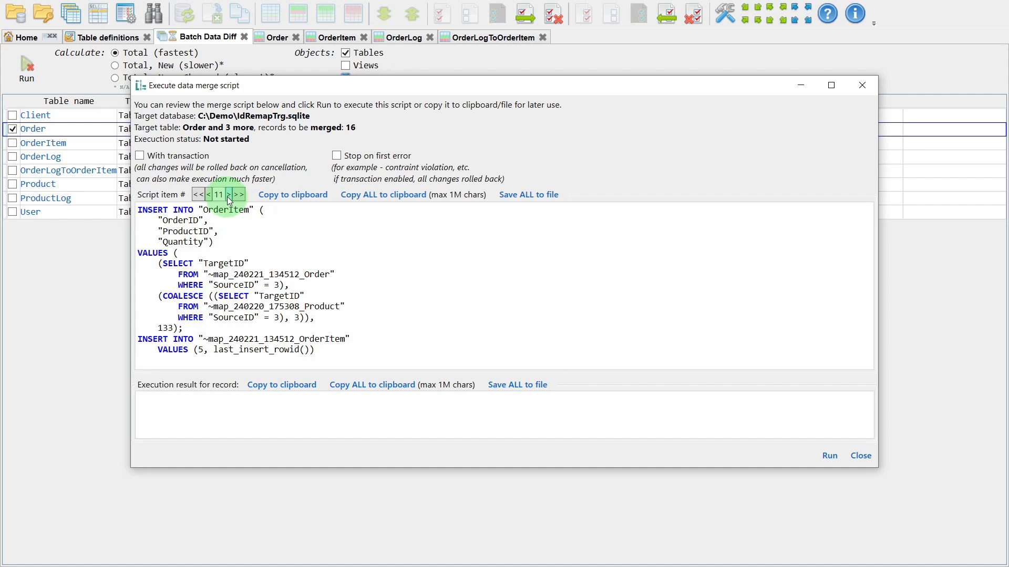
# Review the OrderLog and OrderLogToOrderItem script items, execute the Order hierarchy merge script, and close it
pyautogui.click(228, 195)
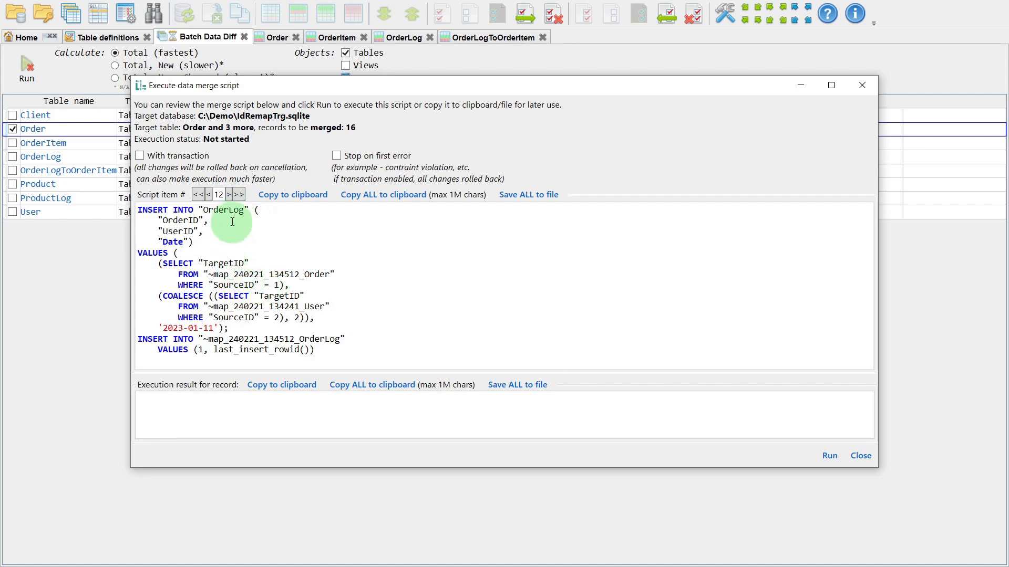
pyautogui.click(228, 194)
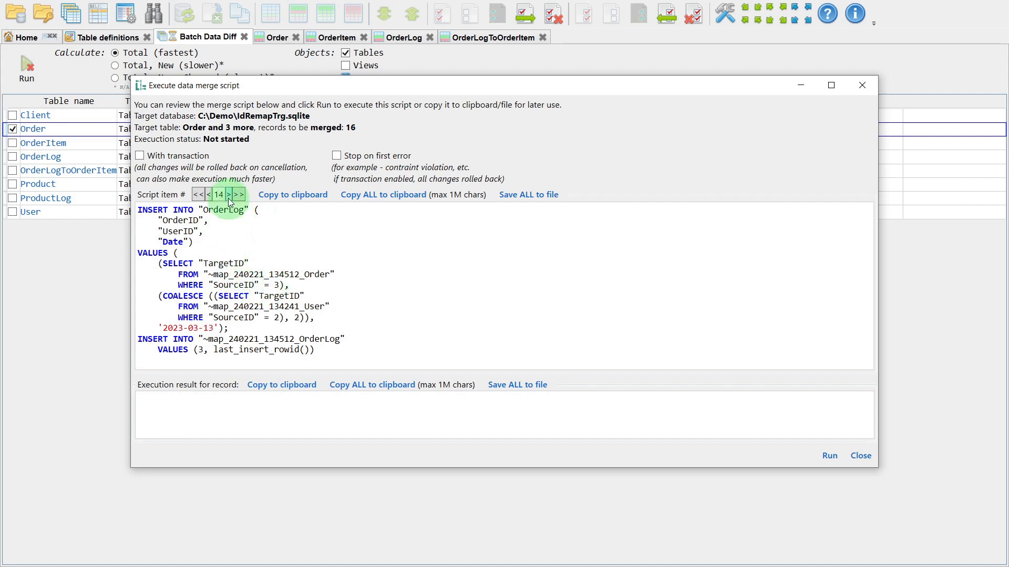
pyautogui.click(228, 196)
pyautogui.scroll(-1, 219, 300)
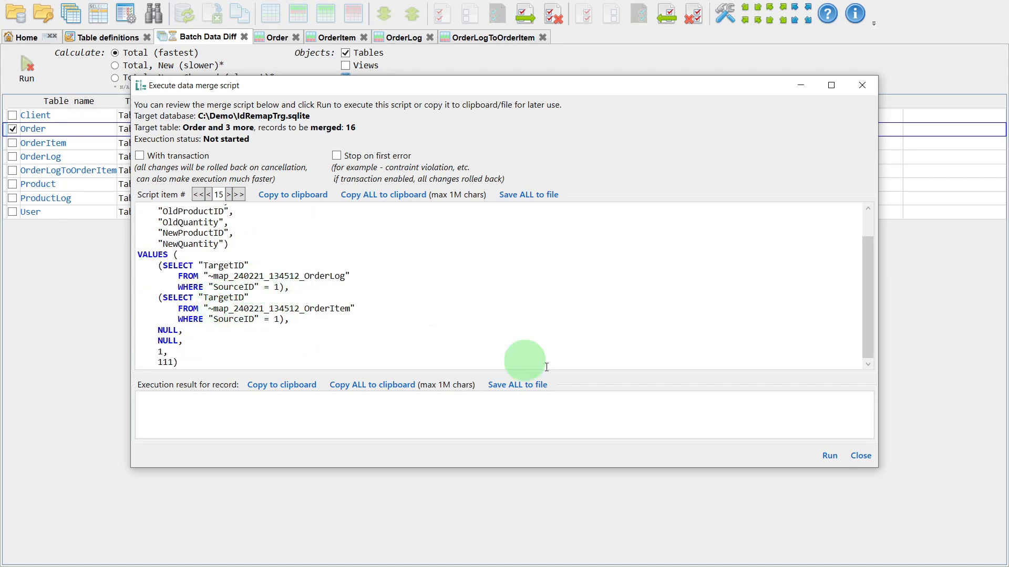
pyautogui.click(828, 456)
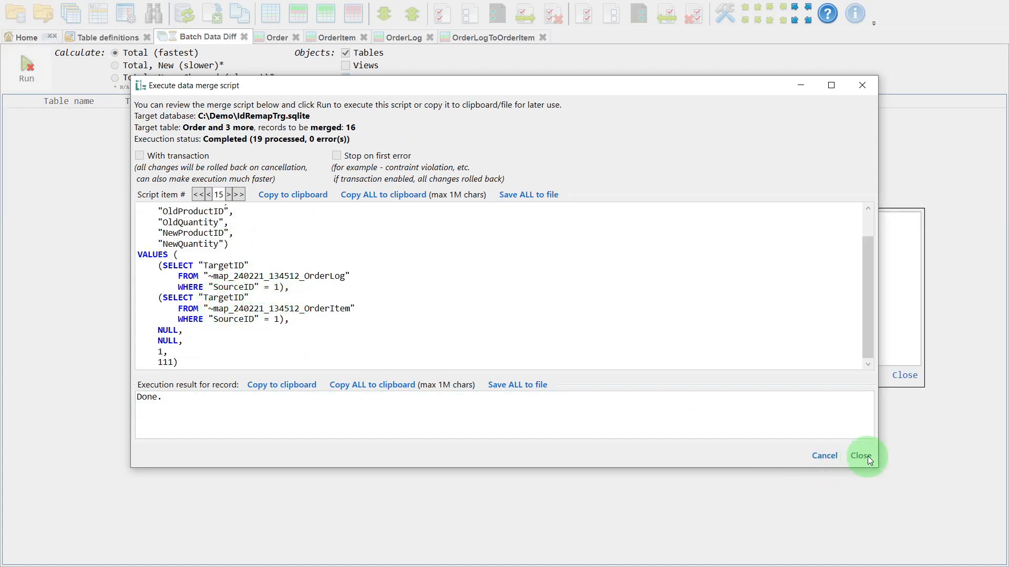
pyautogui.click(862, 456)
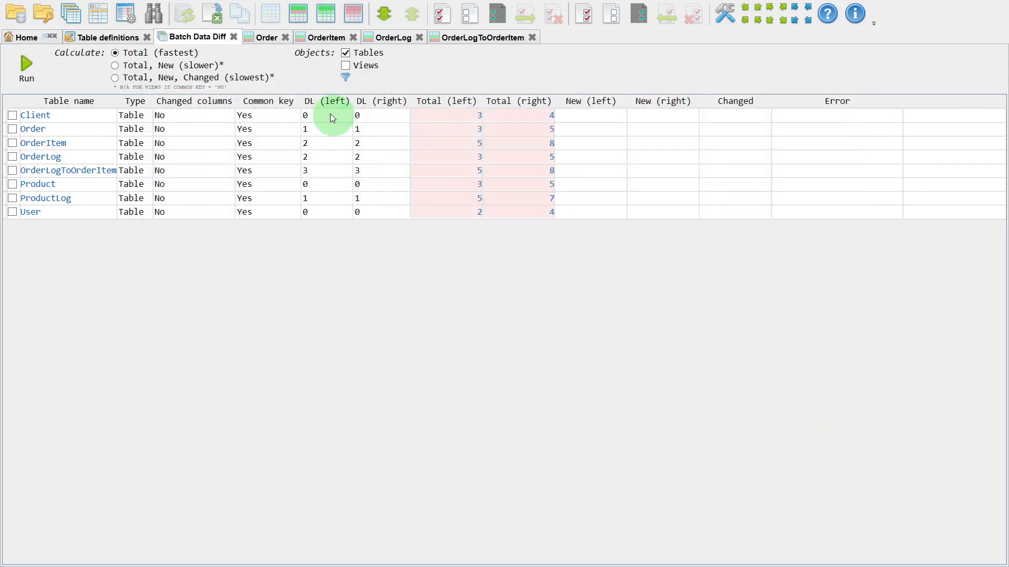
# Refresh the Order and OrderItem data comparisons to check the remapped IDs in the target rows, closing each one
pyautogui.click(266, 37)
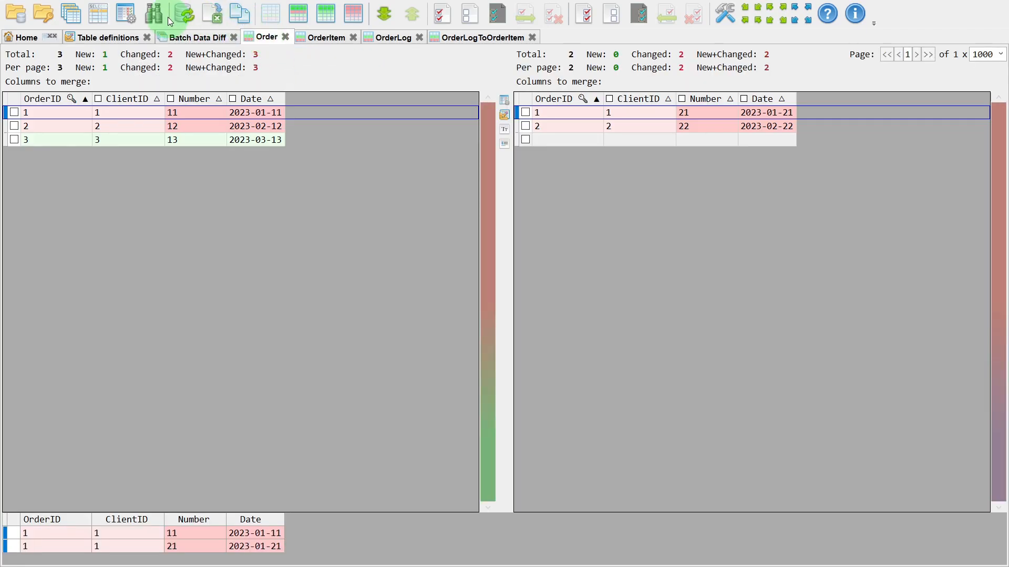
pyautogui.click(184, 17)
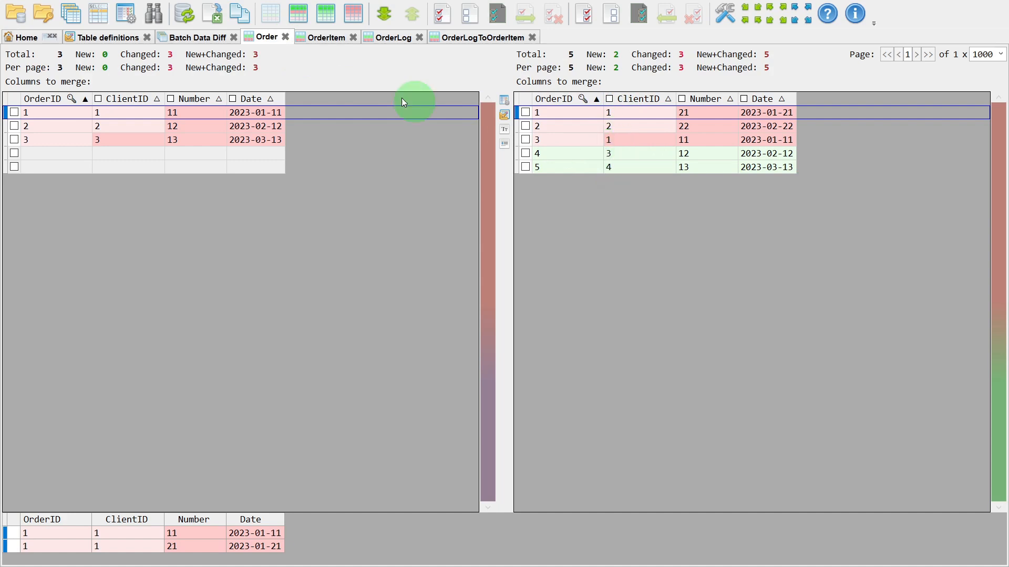
pyautogui.click(285, 37)
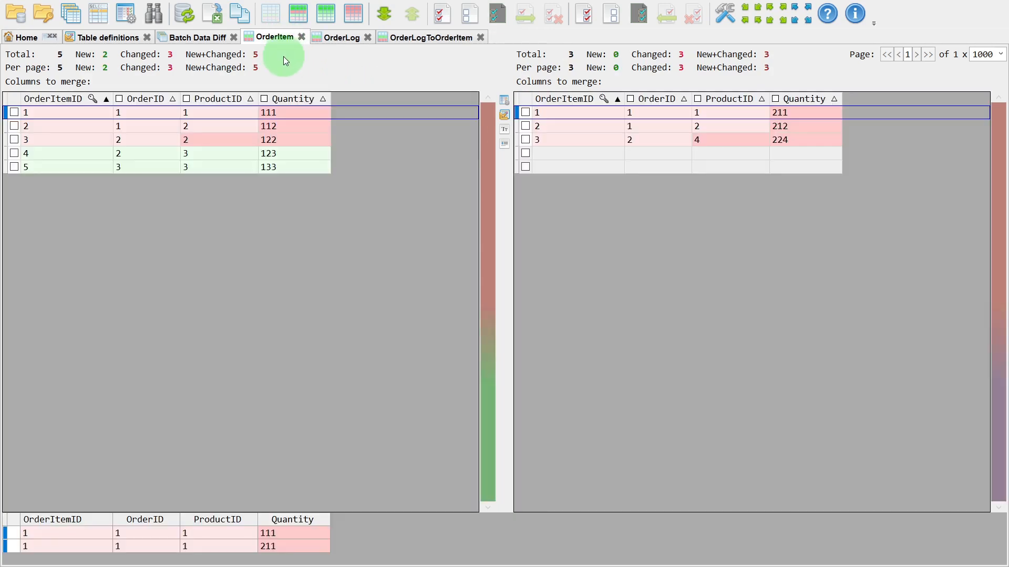
pyautogui.click(175, 15)
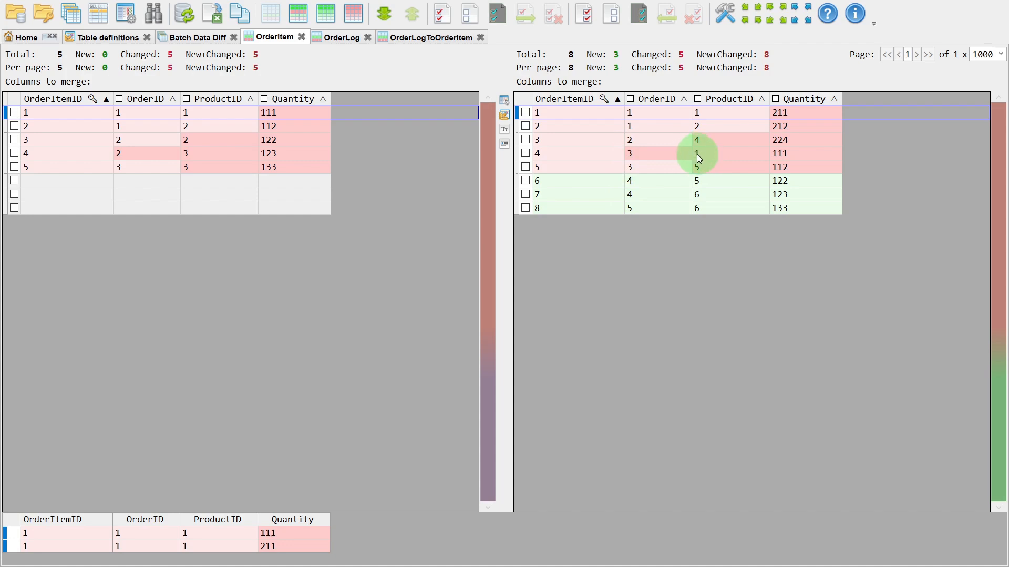
pyautogui.click(301, 37)
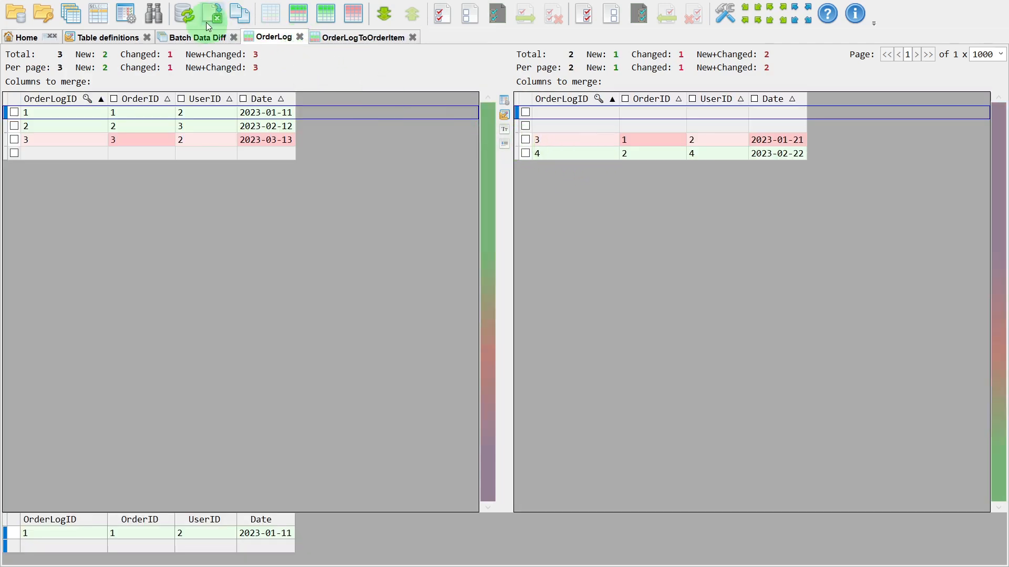
# Refresh the OrderLog data comparison and close it, and refresh the OrderLogToOrderItem comparison to check the merged target rows
pyautogui.click(184, 19)
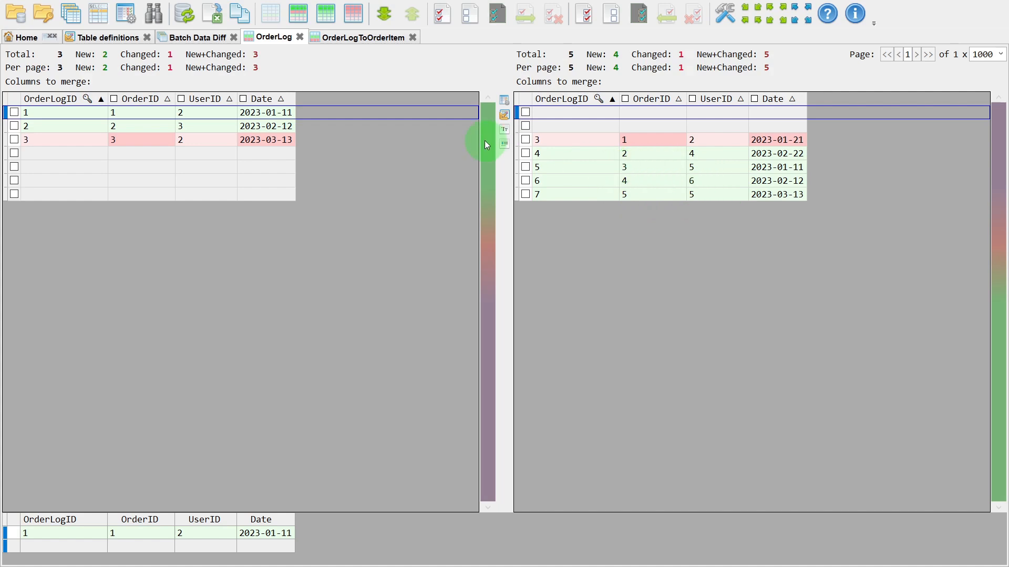
pyautogui.click(299, 37)
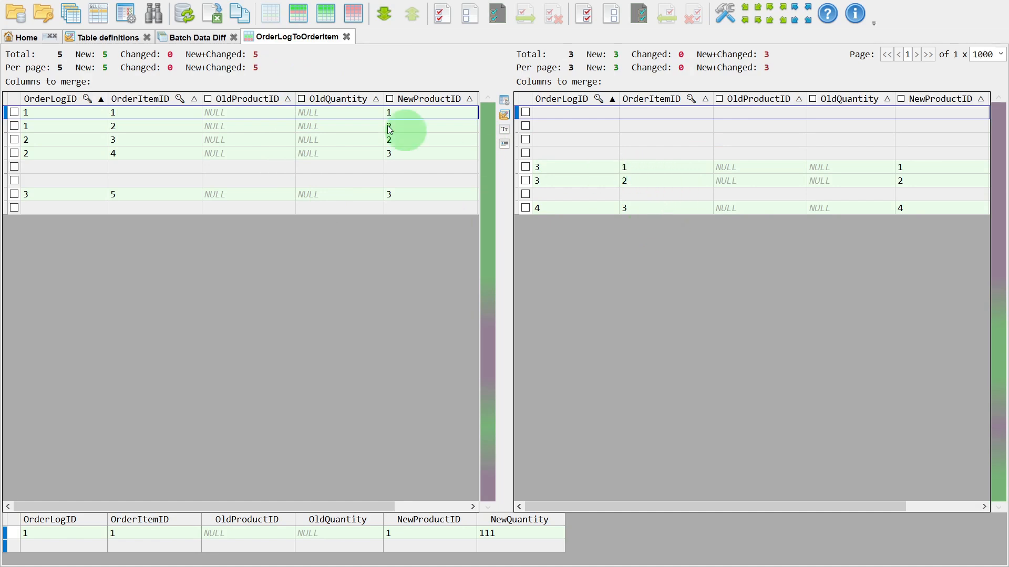
pyautogui.click(188, 19)
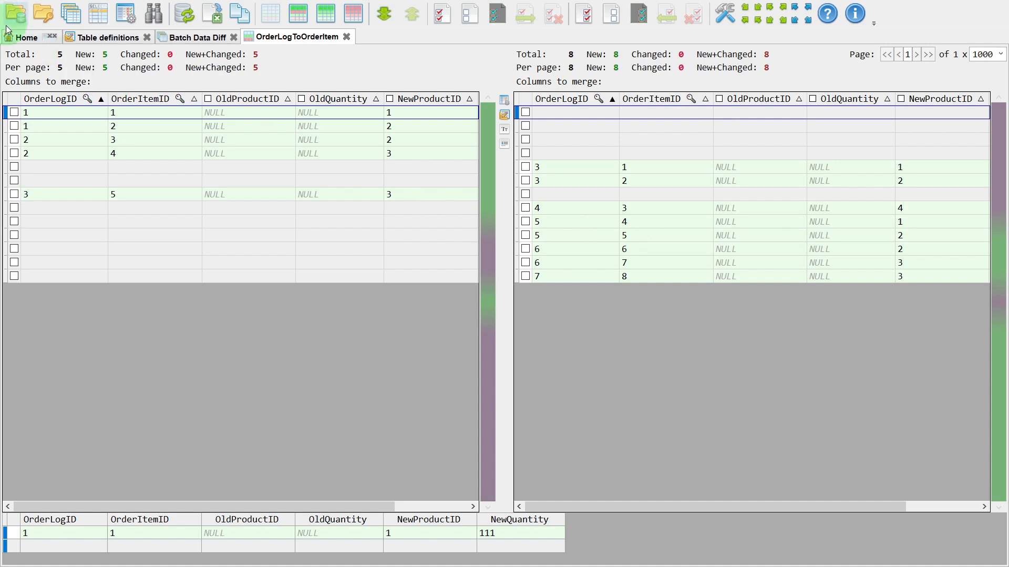
# Open the recent database pair IdRemapSrc.sqlite vs IdRemapTrgCopy.sqlite, proceeding with the outdated tabs closed
pyautogui.click(25, 37)
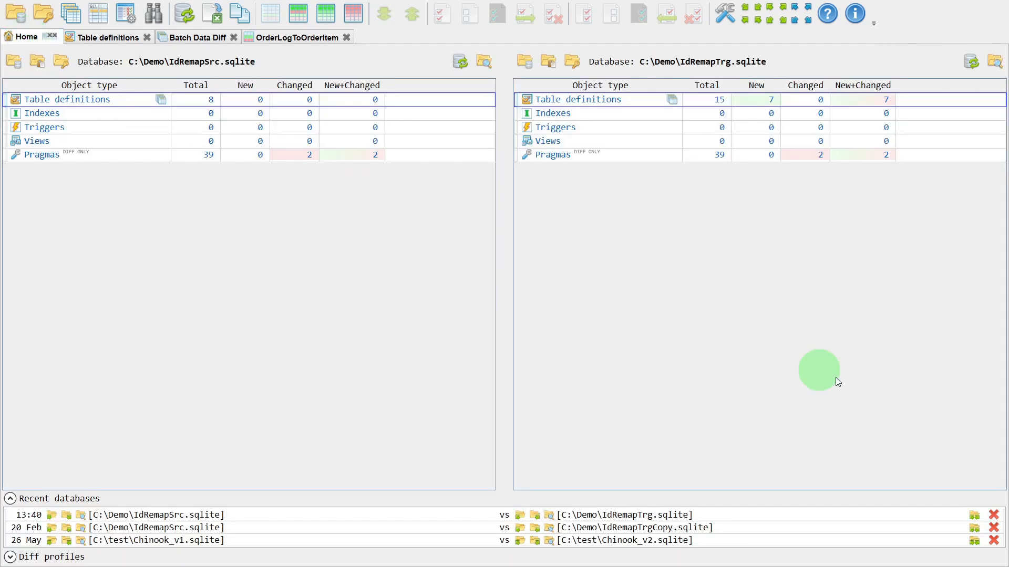
pyautogui.click(973, 527)
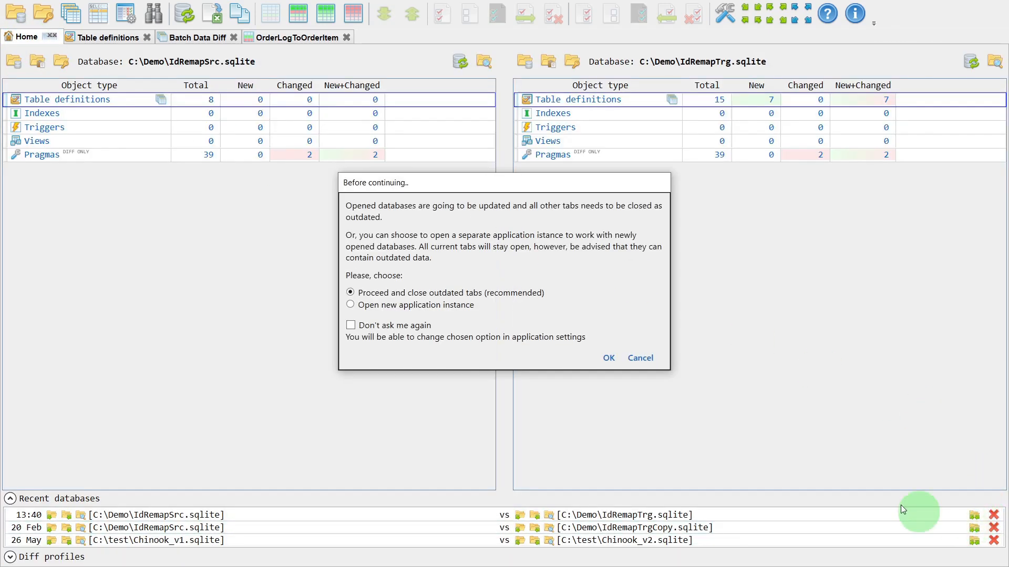
pyautogui.click(608, 361)
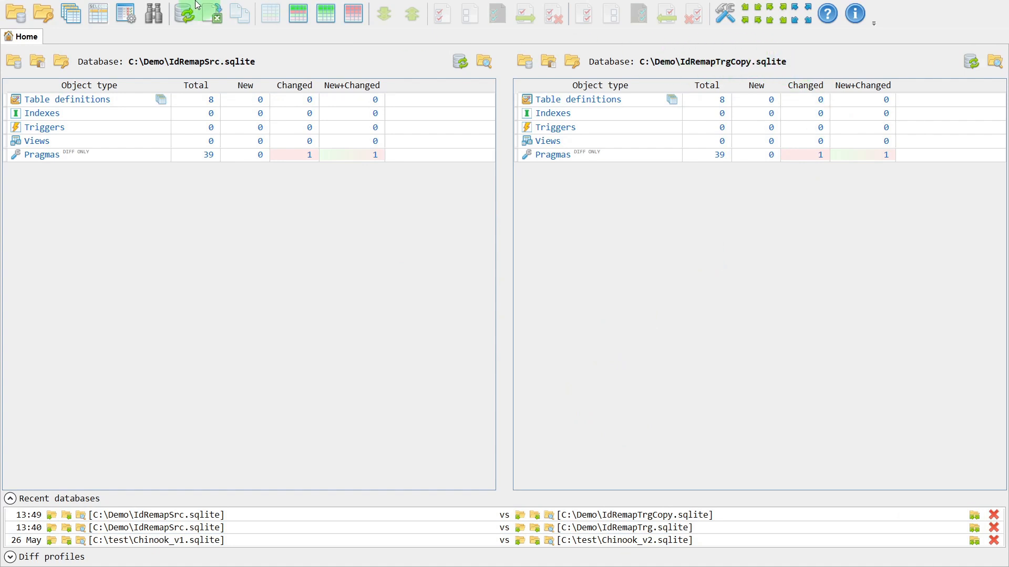
# Run a batch data diff calculating Total, New, Changed for the tables, and sort the results by the target's DL
pyautogui.click(72, 17)
pyautogui.click(115, 77)
pyautogui.click(28, 68)
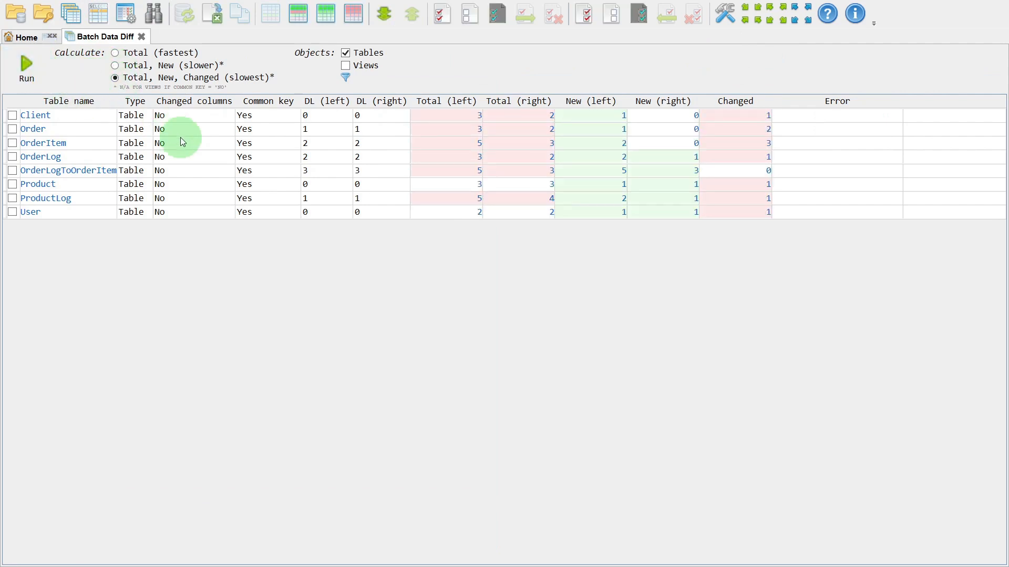
pyautogui.click(373, 102)
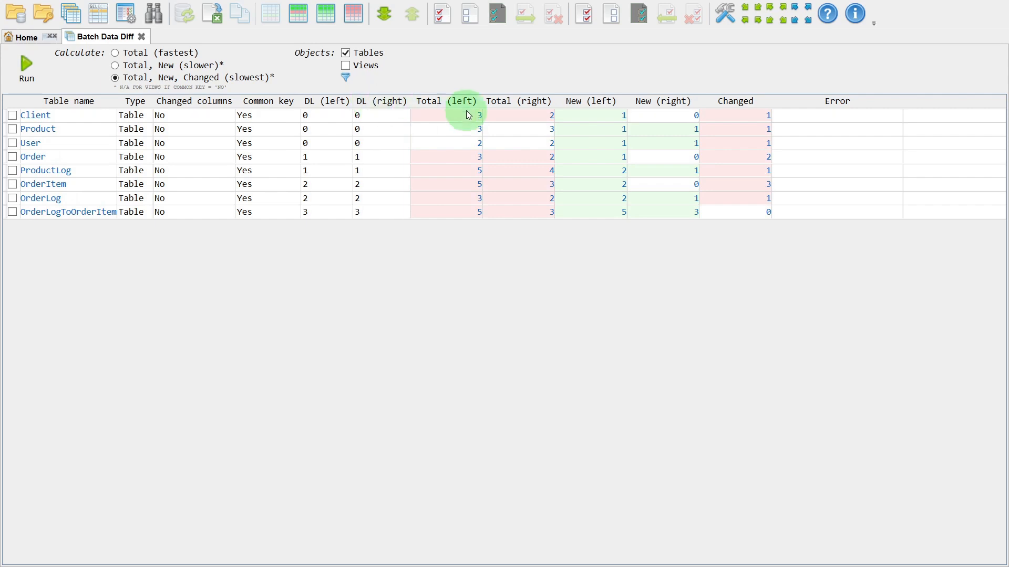
# Open the data comparisons of the Client, Product, User and Order tables, returning to the batch diff results after each one
pyautogui.click(480, 118)
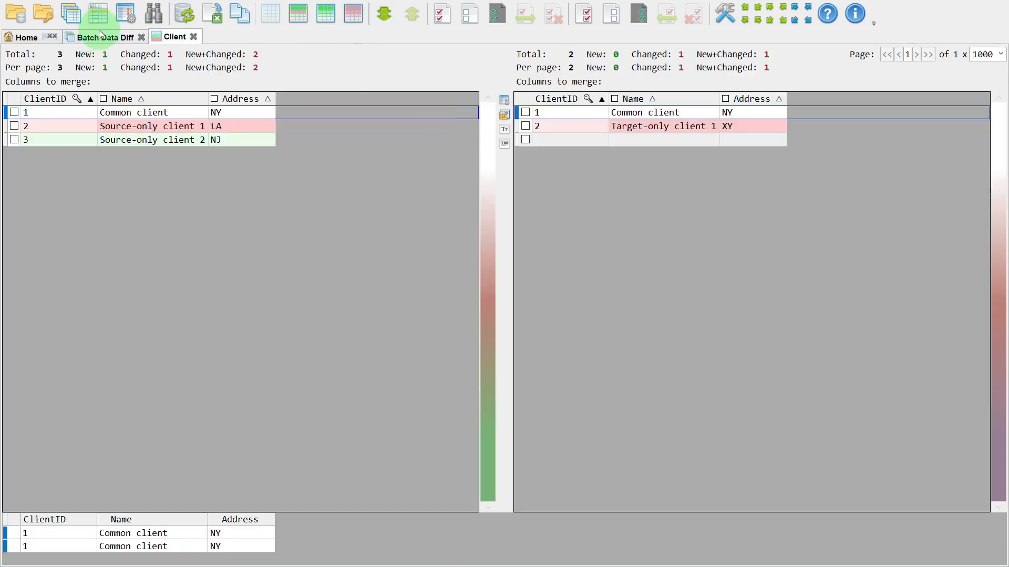
pyautogui.click(100, 37)
pyautogui.click(477, 130)
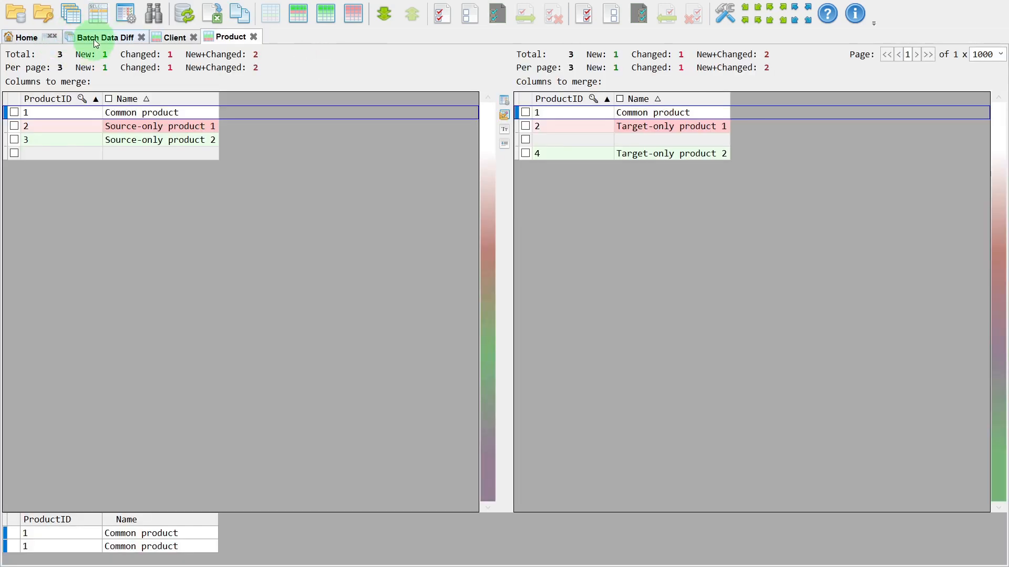
pyautogui.click(94, 39)
pyautogui.click(480, 145)
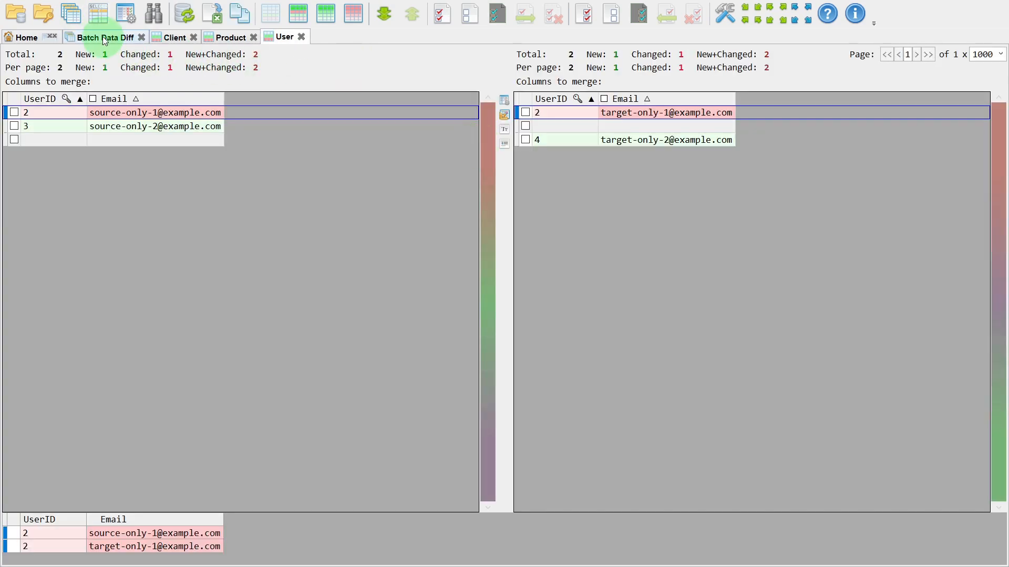
pyautogui.click(105, 38)
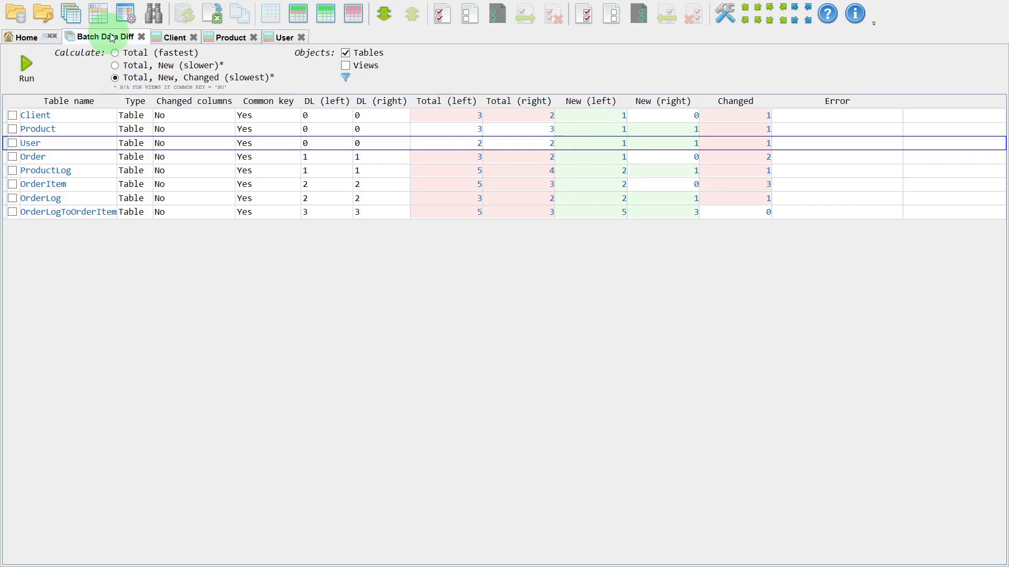
pyautogui.doubleClick(478, 156)
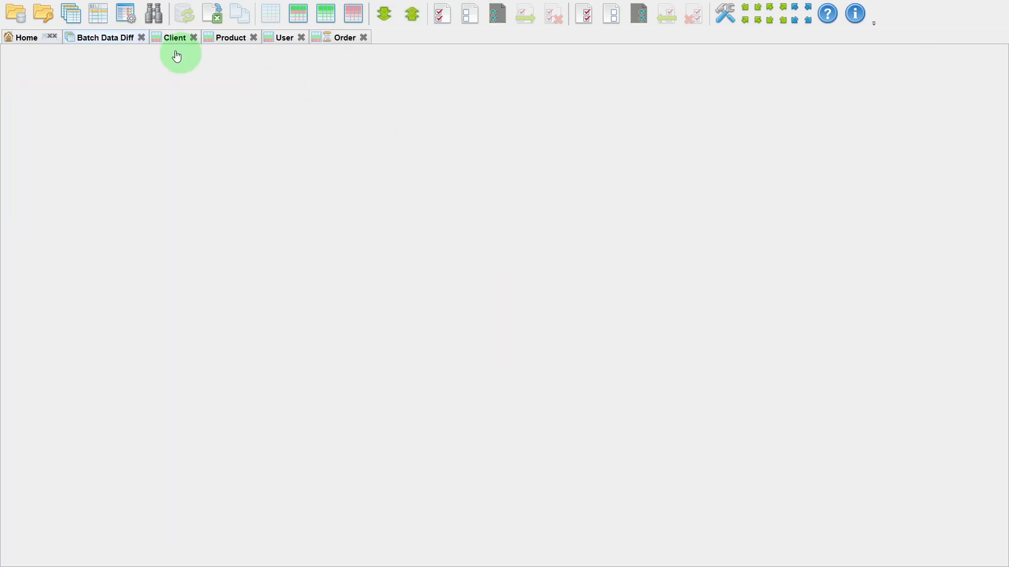
pyautogui.click(92, 36)
# Open the data comparisons of ProductLog, OrderItem, OrderLog and OrderLogToOrderItem, returning to the batch diff results after each one
pyautogui.click(478, 173)
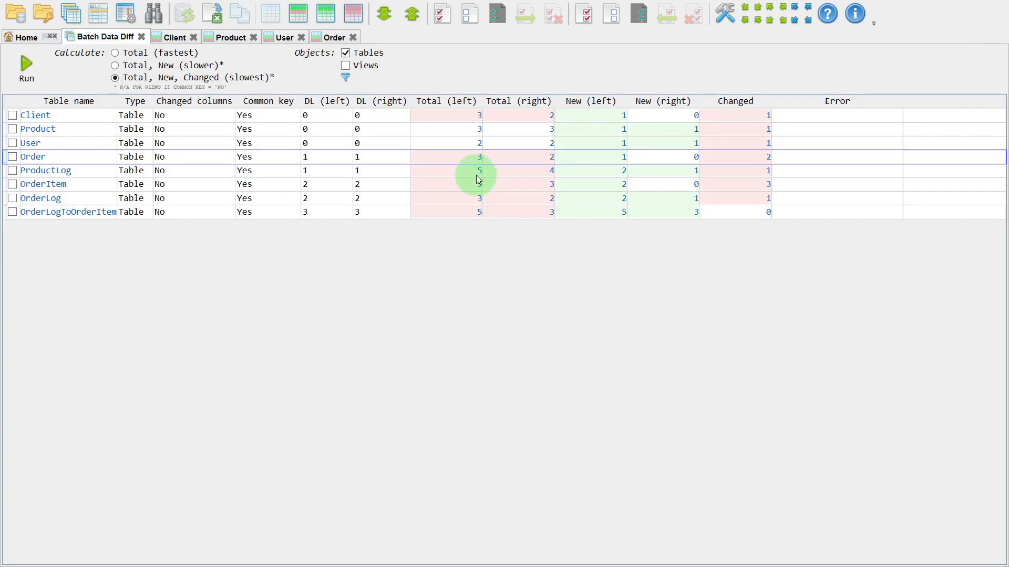
pyautogui.doubleClick(483, 174)
pyautogui.click(112, 39)
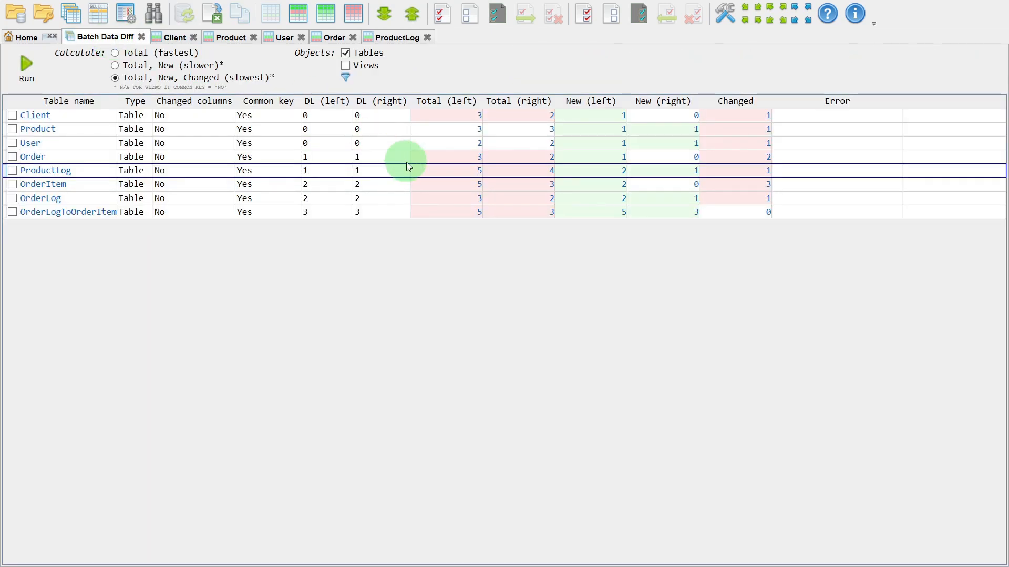
pyautogui.doubleClick(479, 183)
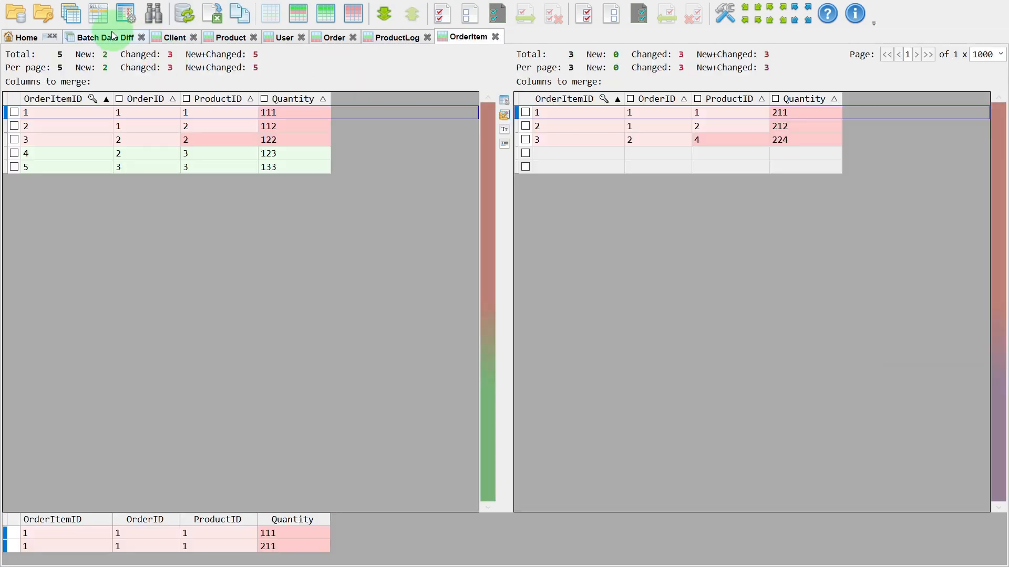
pyautogui.click(111, 39)
pyautogui.doubleClick(479, 198)
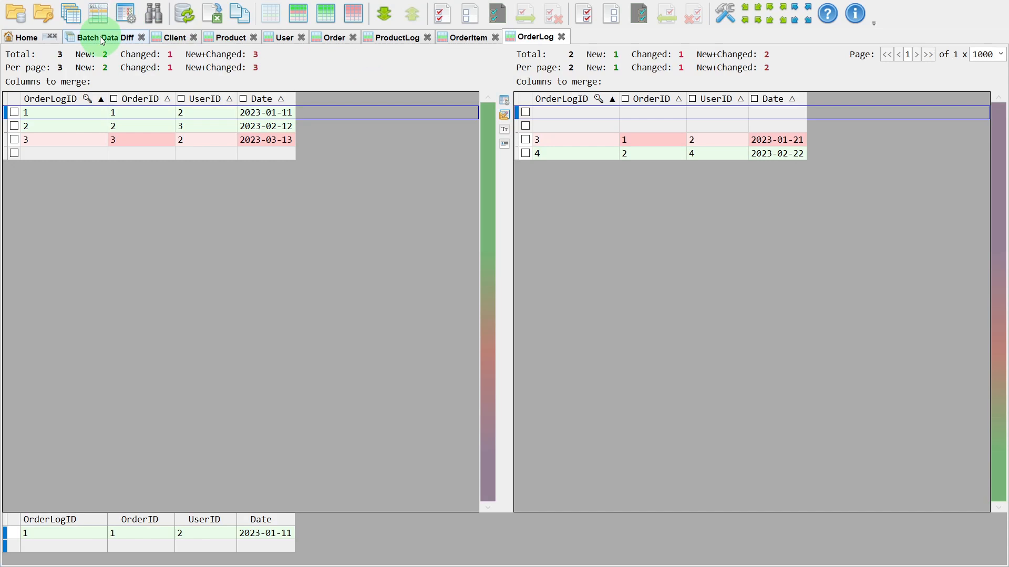
pyautogui.click(92, 35)
pyautogui.doubleClick(479, 212)
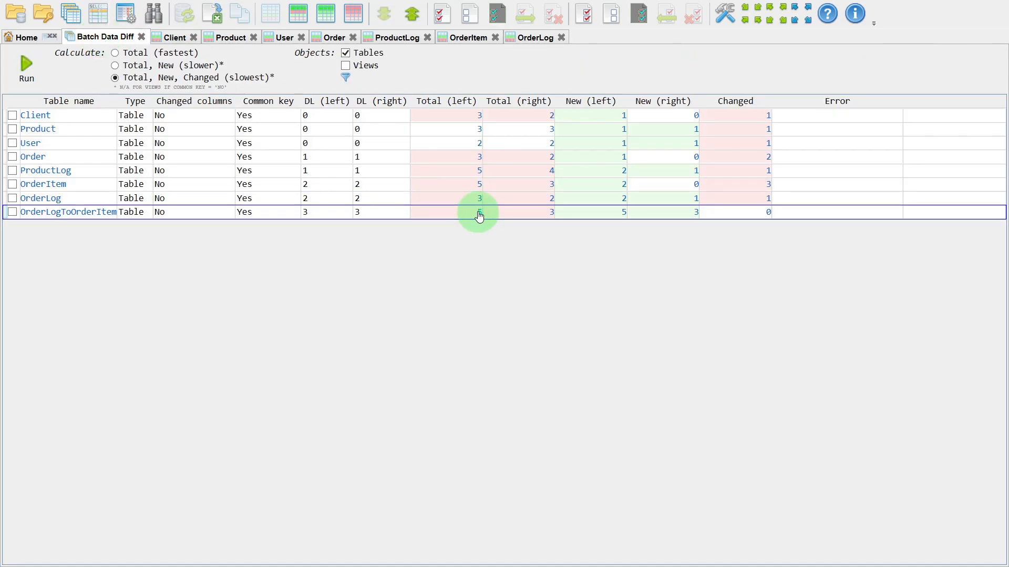
pyautogui.click(93, 38)
# Select the source-side Client, Product and User tables and start merging them into the target database
pyautogui.click(13, 115)
pyautogui.click(12, 129)
pyautogui.click(13, 144)
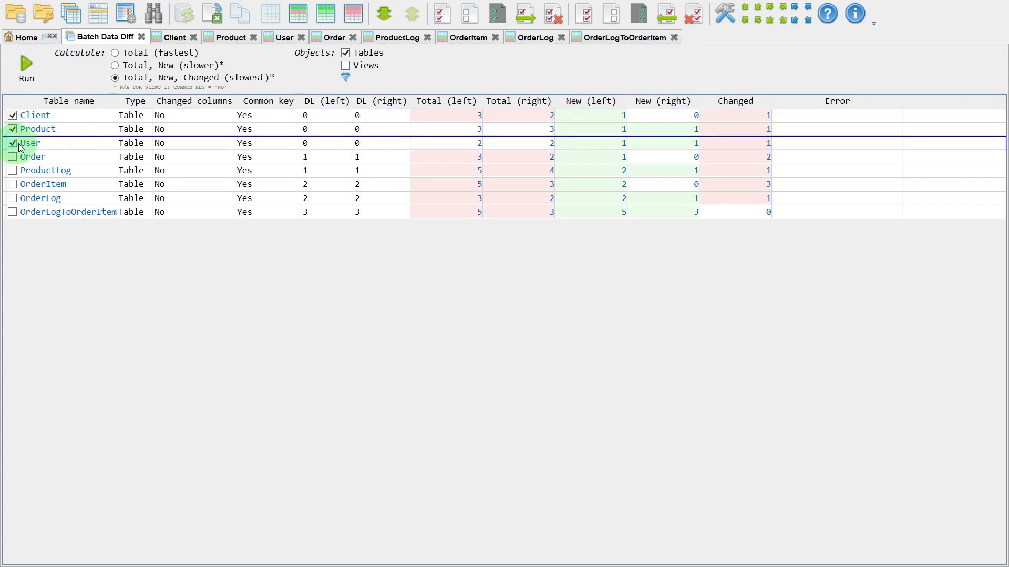
pyautogui.click(523, 17)
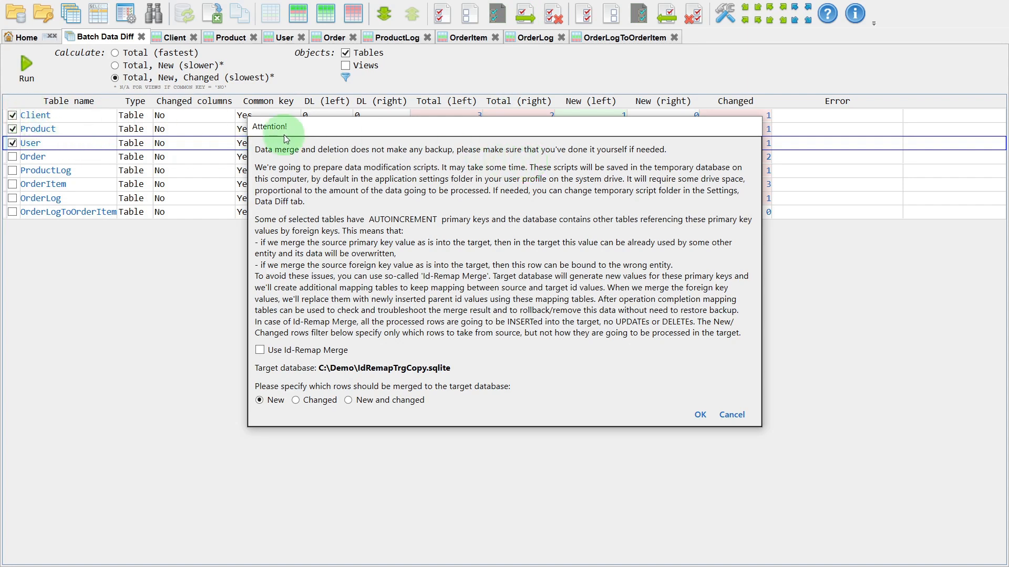
# Enable Id-Remap Merge, keep all dependent child tables included, set new mapping tables to be removed after the merge, and generate the script
pyautogui.moveTo(291, 131); pyautogui.dragTo(305, 192)
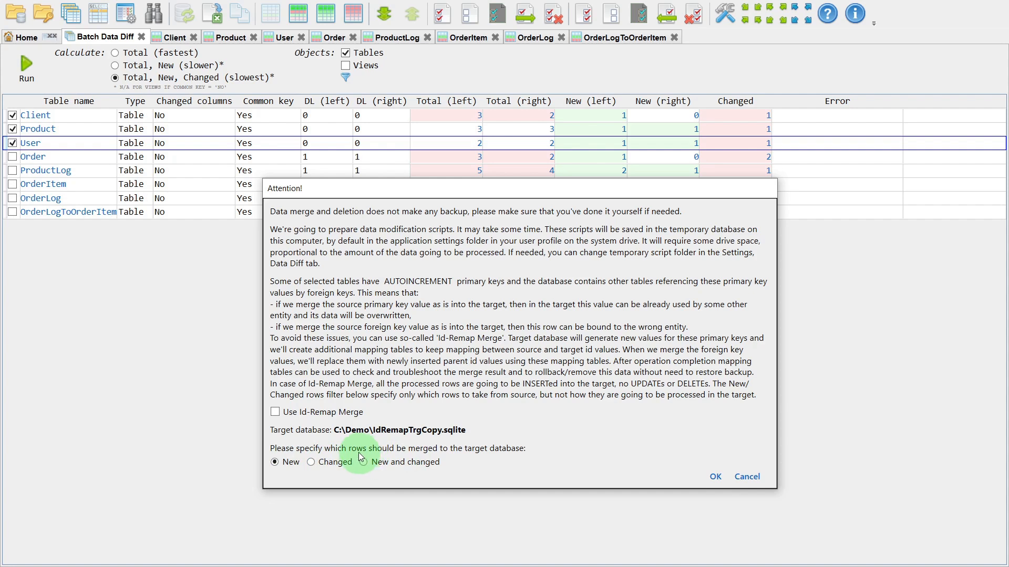
pyautogui.click(337, 417)
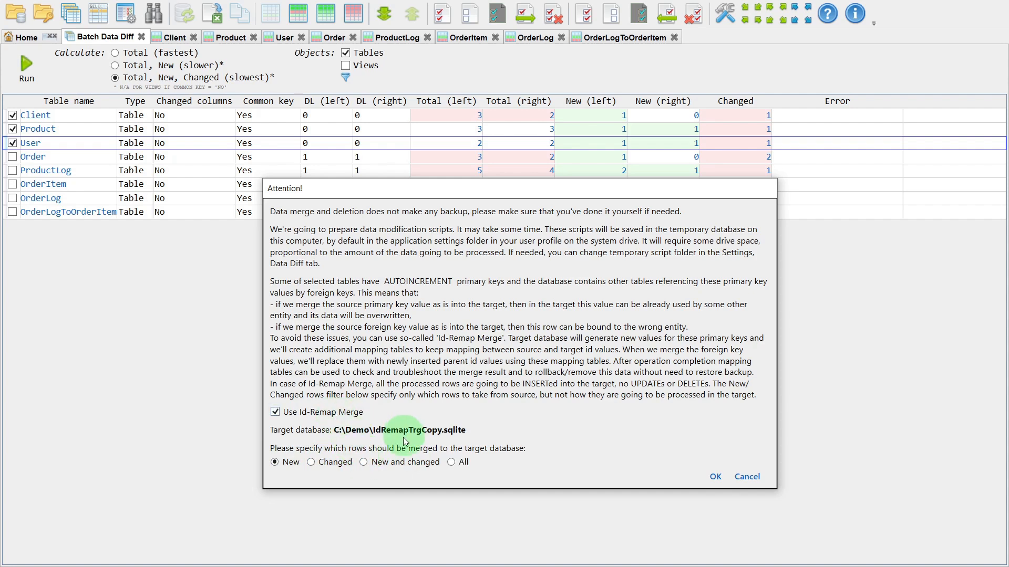
pyautogui.click(712, 481)
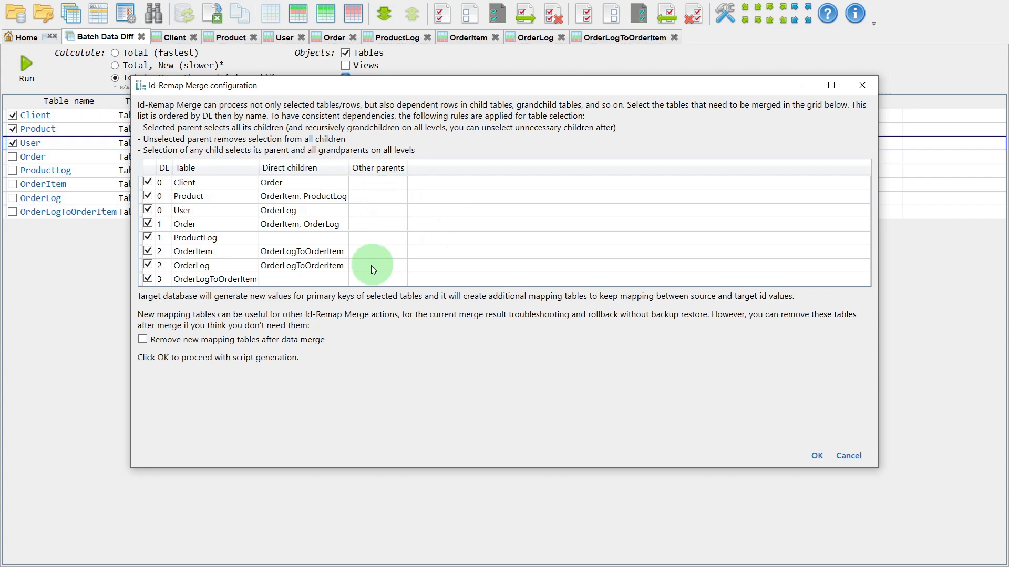
pyautogui.click(286, 342)
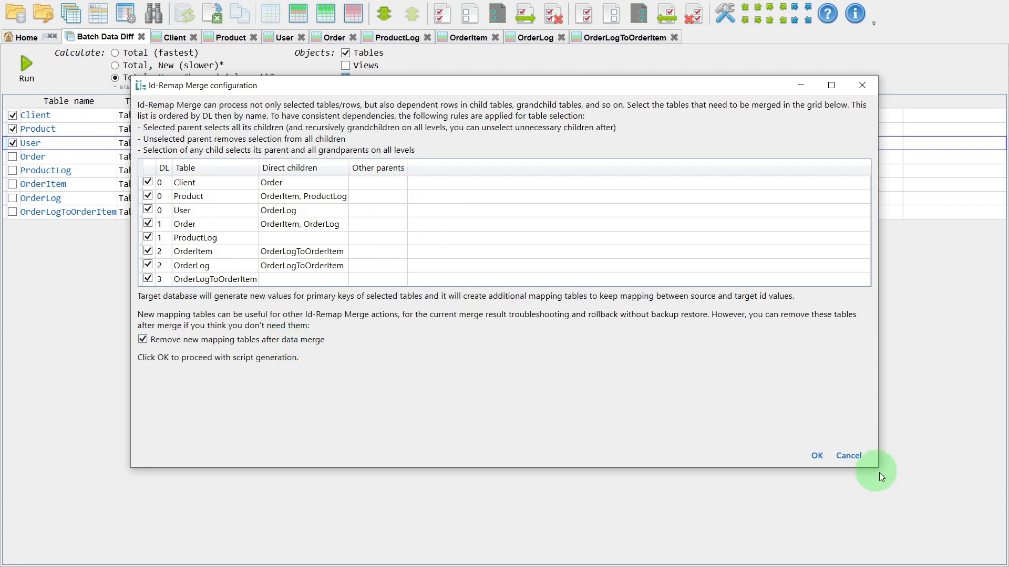
pyautogui.click(815, 458)
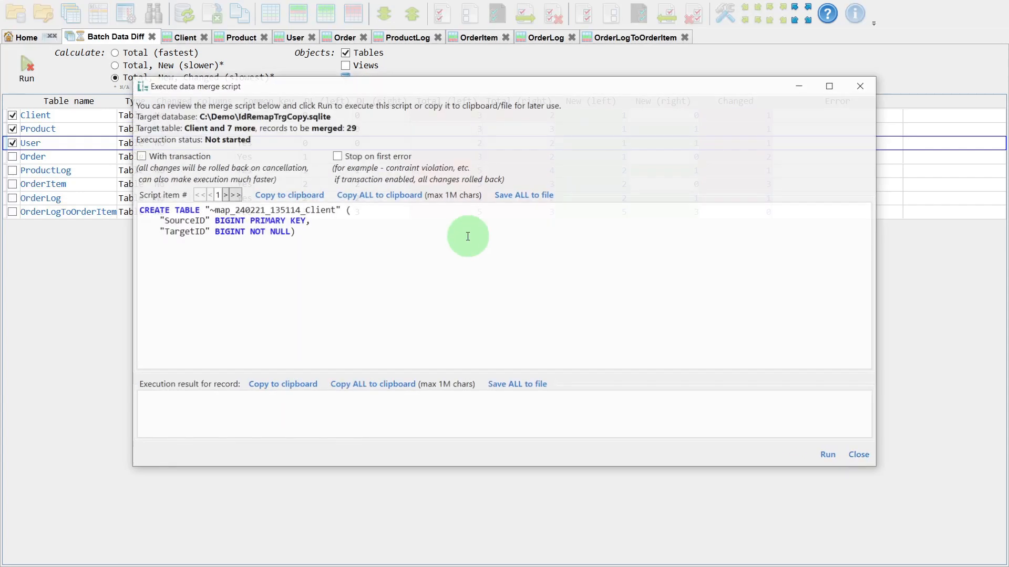
# Review the merge script items, from the mapping table creation through the remapped inserts to the final DROP TABLE statement
pyautogui.click(225, 195)
pyautogui.click(224, 195)
pyautogui.click(225, 196)
pyautogui.click(224, 195)
pyautogui.click(224, 195)
pyautogui.click(225, 195)
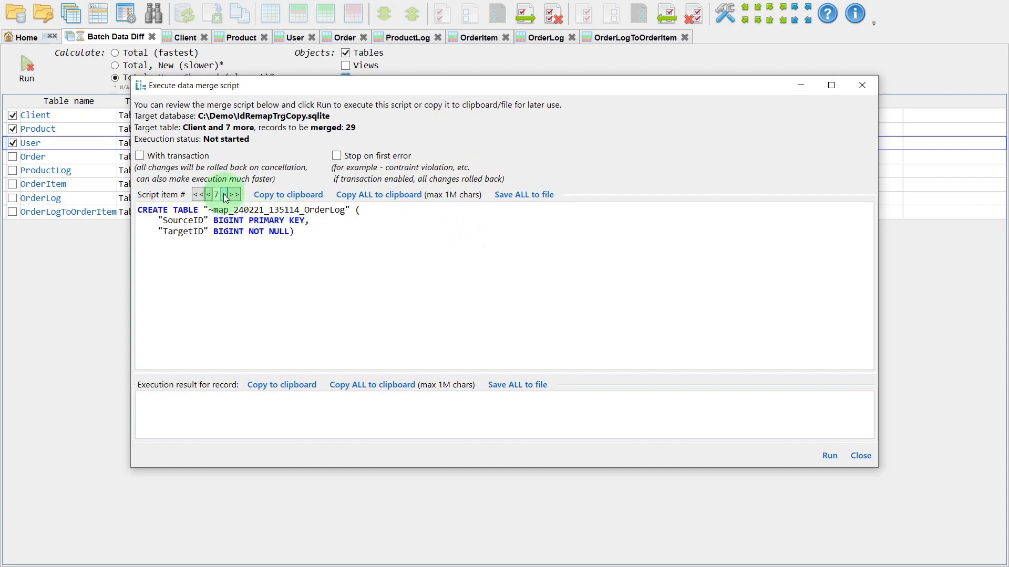
pyautogui.click(225, 195)
pyautogui.click(224, 195)
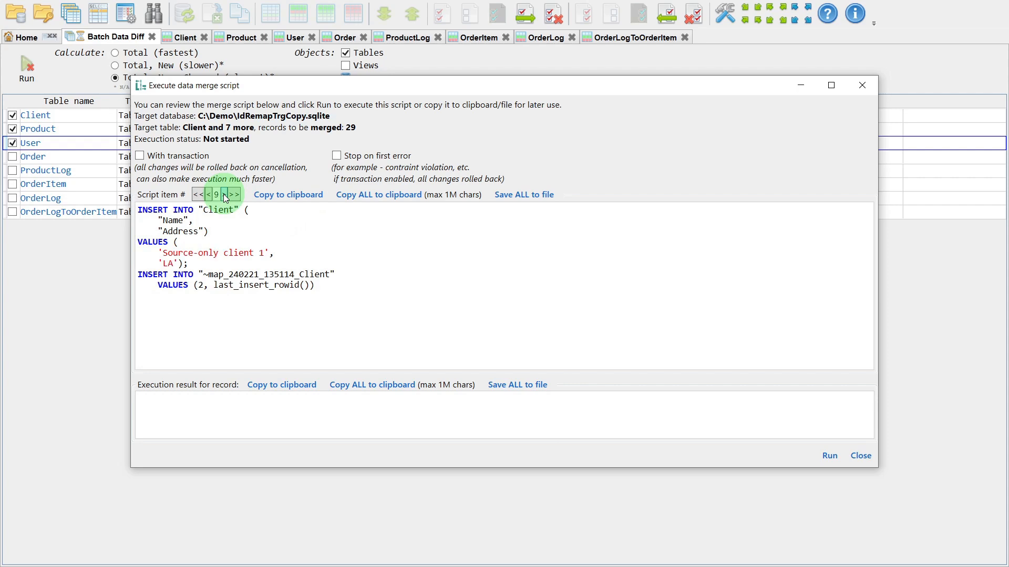
pyautogui.click(224, 196)
pyautogui.click(229, 195)
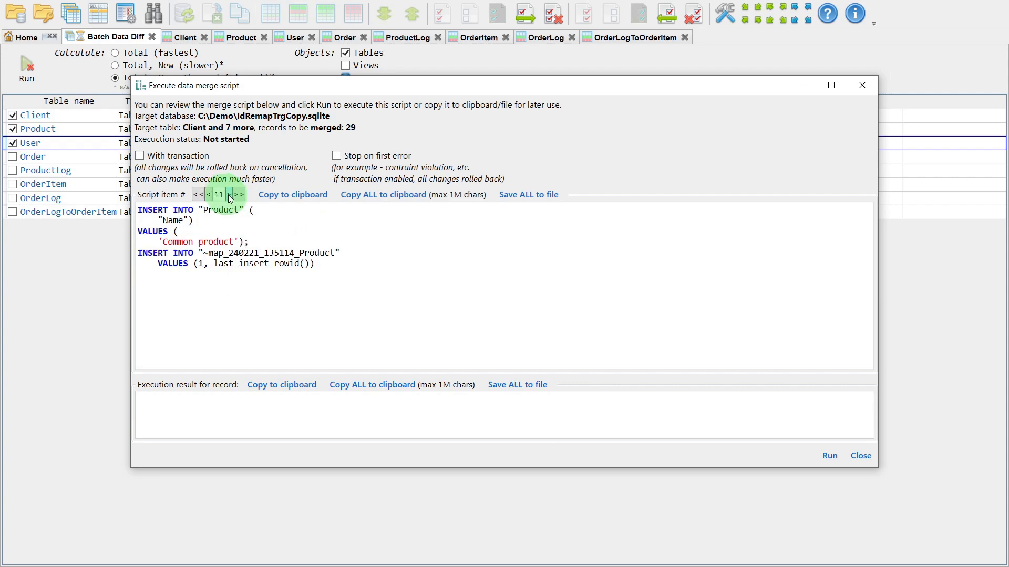
pyautogui.click(229, 197)
pyautogui.click(230, 197)
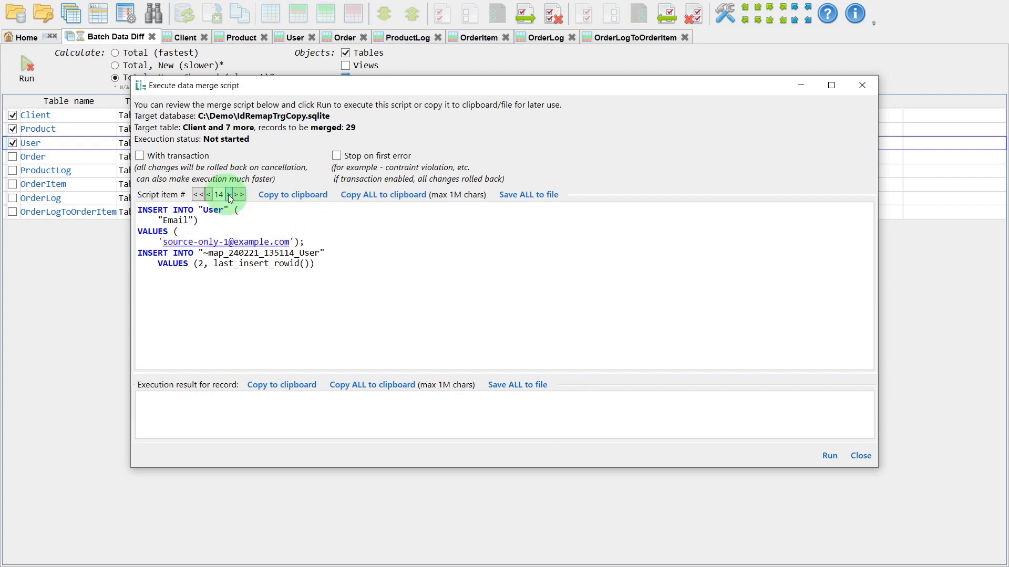
pyautogui.click(229, 195)
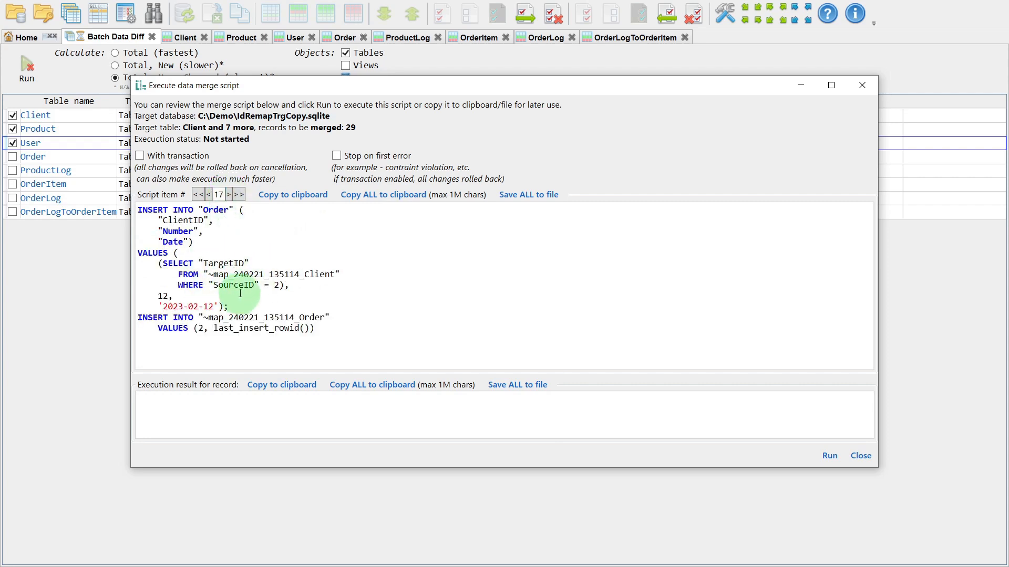
pyautogui.click(228, 195)
pyautogui.click(229, 195)
pyautogui.click(229, 195)
pyautogui.click(228, 195)
pyautogui.click(229, 195)
pyautogui.click(229, 195)
pyautogui.click(229, 195)
pyautogui.click(239, 195)
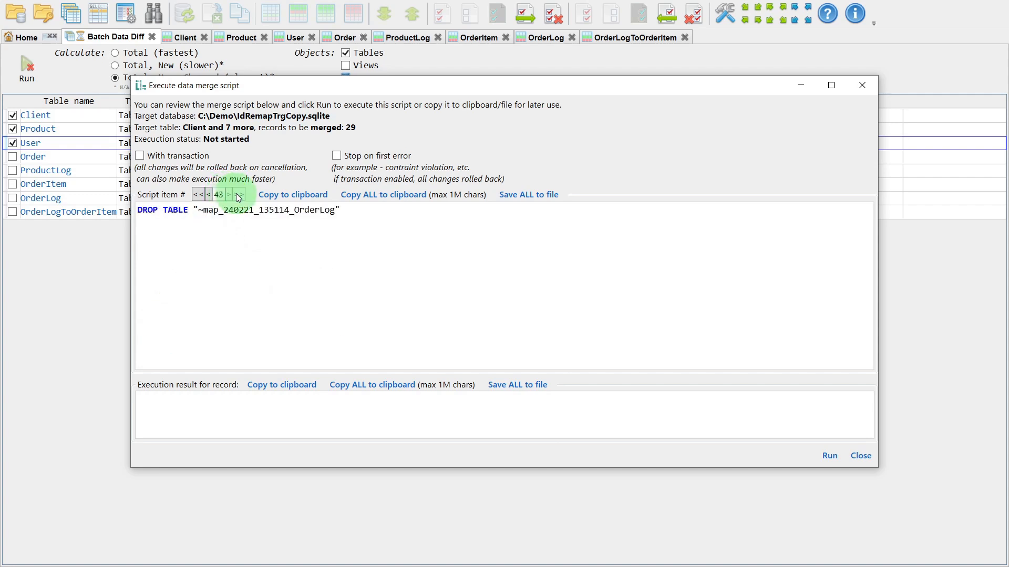
# Run the data merge script against IdRemapTrgCopy.sqlite and close the script window
pyautogui.click(825, 456)
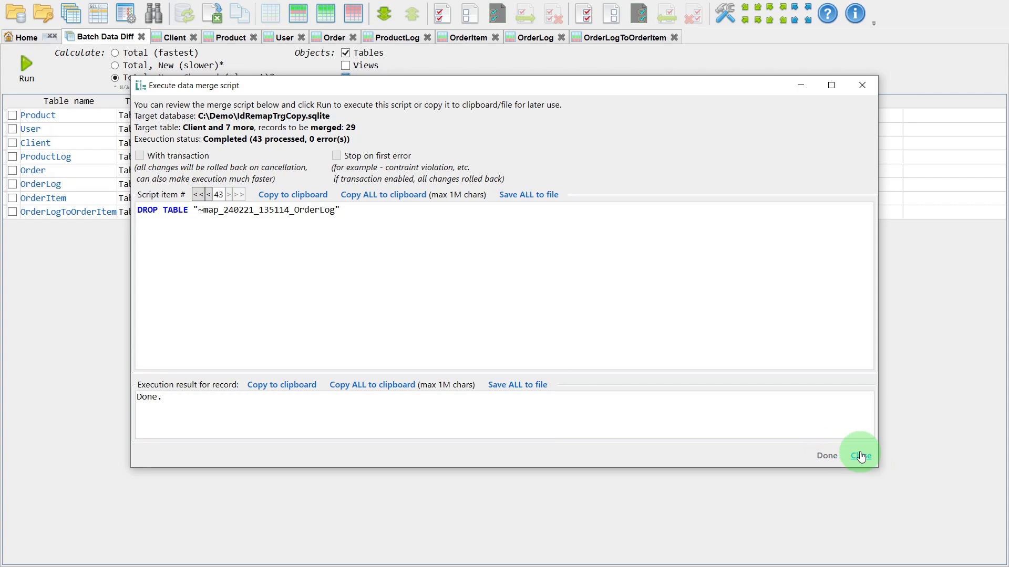
pyautogui.click(860, 456)
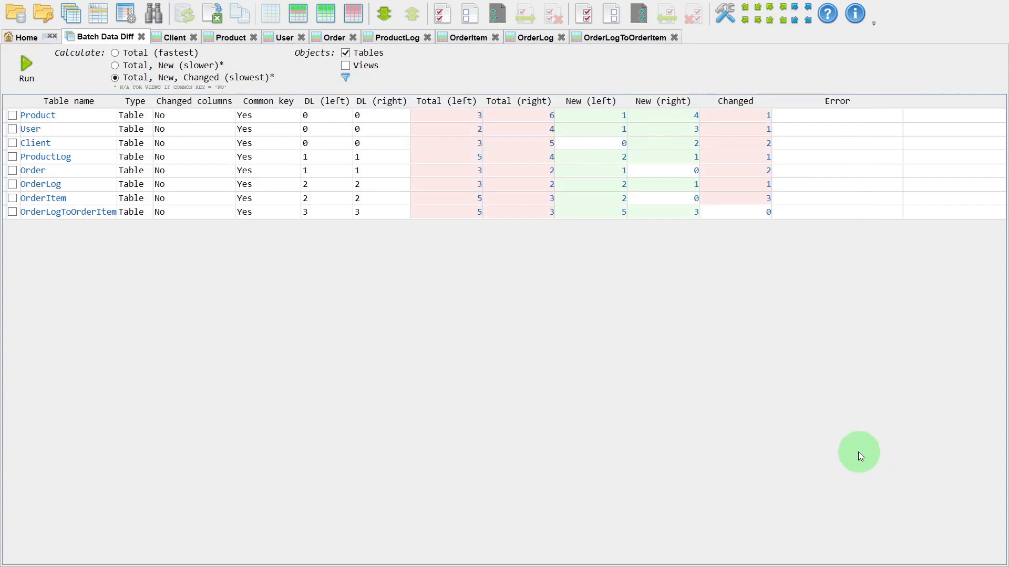
# Refresh the Client, Product and User data comparisons to check the merged target rows, closing each one
pyautogui.click(175, 36)
pyautogui.click(186, 20)
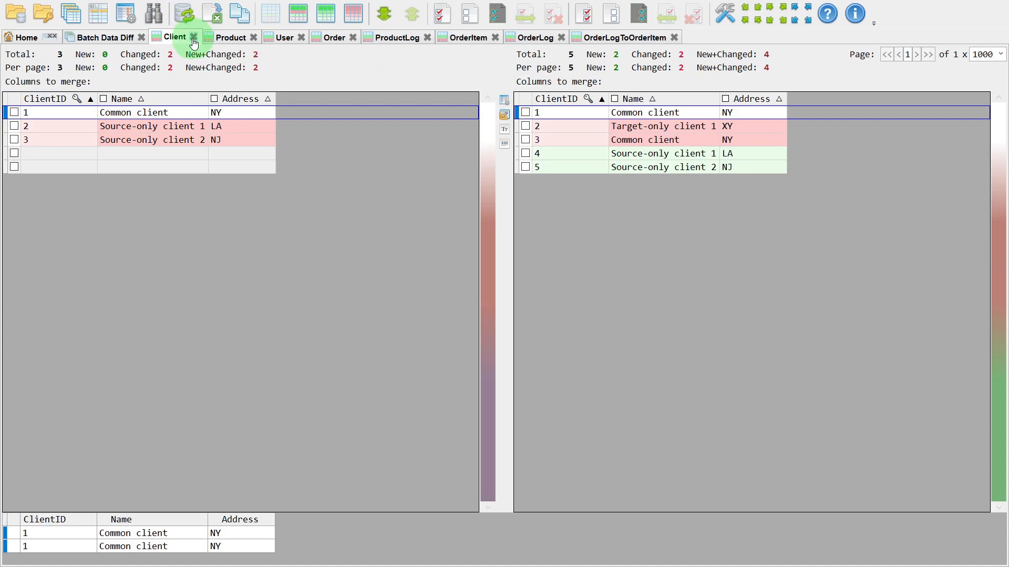
pyautogui.click(194, 36)
pyautogui.click(188, 18)
pyautogui.click(201, 37)
pyautogui.click(185, 15)
pyautogui.click(190, 38)
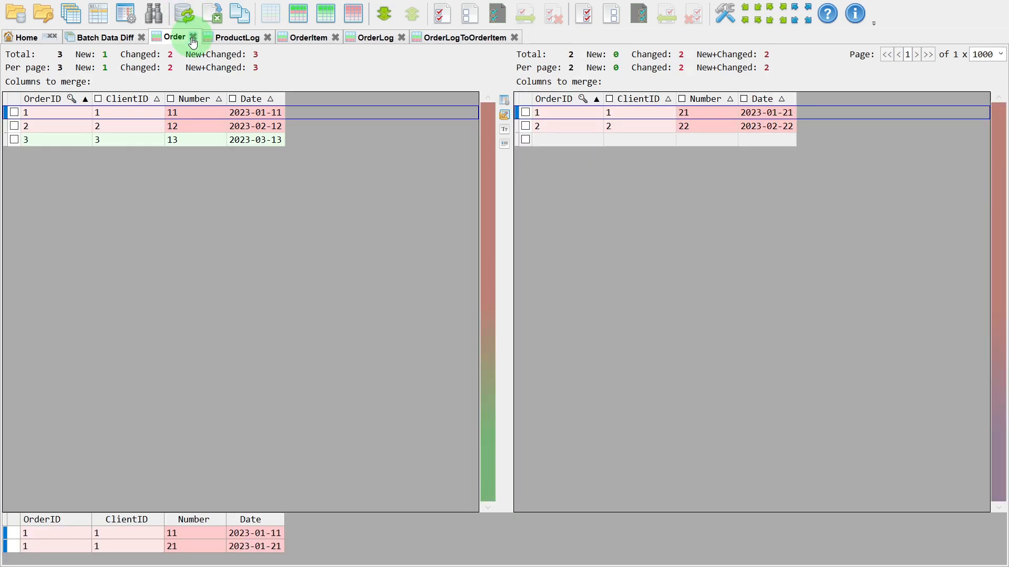
# Refresh the Order and ProductLog data comparisons to check the remapped ClientID and ProductID values in the target, closing each one
pyautogui.click(186, 16)
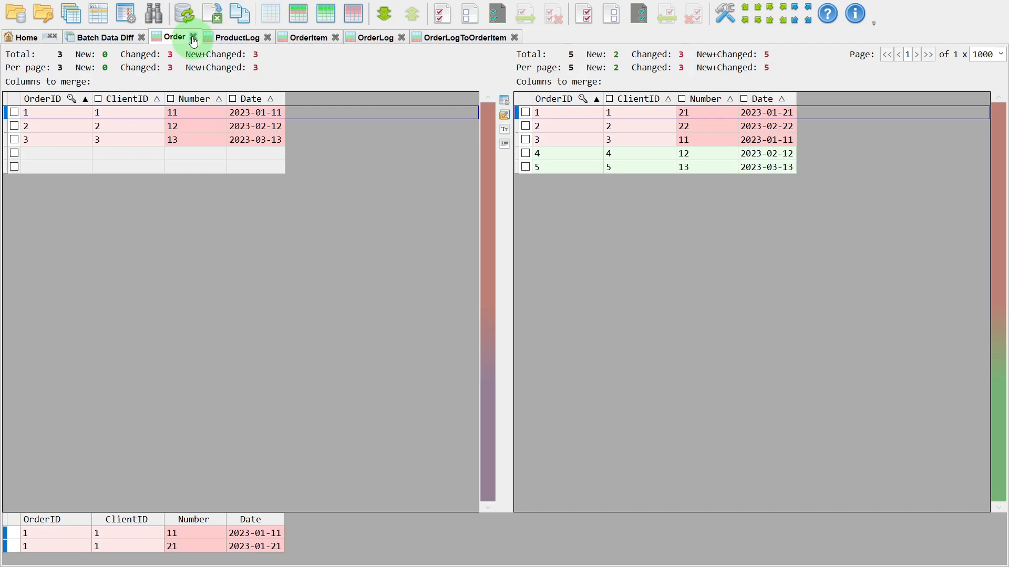
pyautogui.click(193, 41)
pyautogui.click(185, 16)
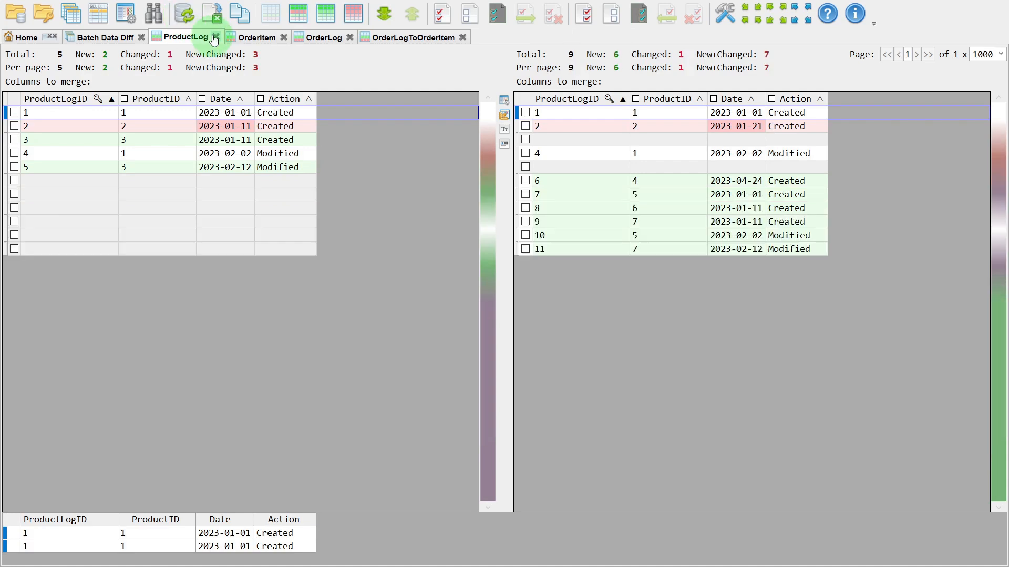
pyautogui.click(216, 38)
# Refresh the OrderItem, OrderLog and OrderLogToOrderItem data comparisons to check their remapped target rows, closing each one
pyautogui.click(187, 18)
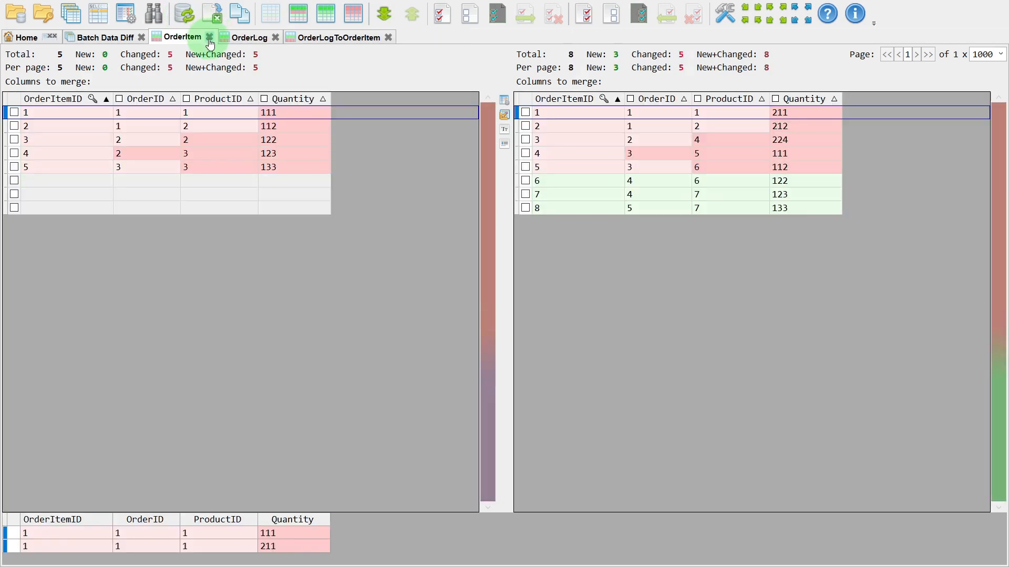
pyautogui.click(209, 37)
pyautogui.click(187, 18)
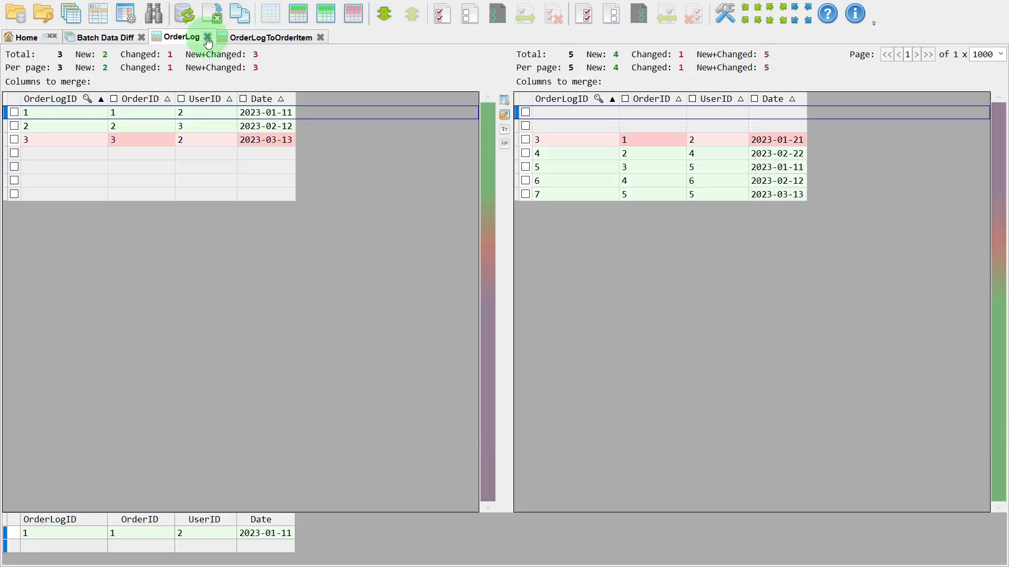
pyautogui.click(208, 37)
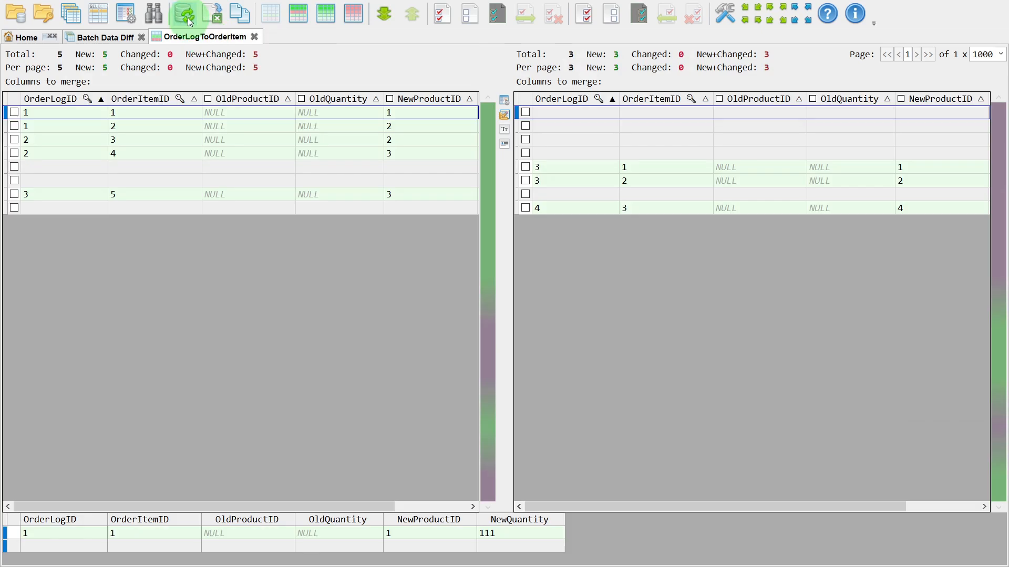
pyautogui.click(188, 19)
pyautogui.click(254, 36)
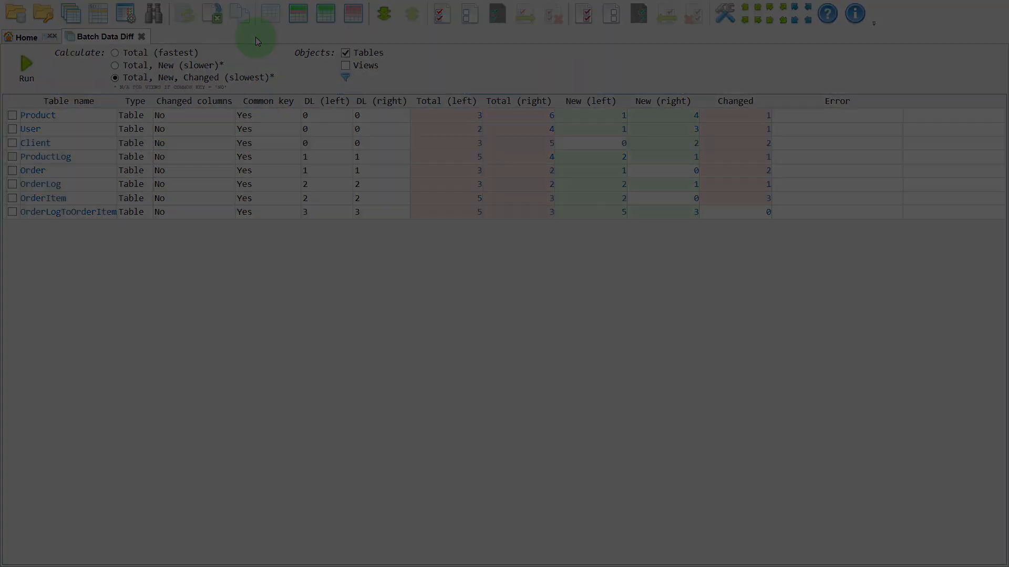